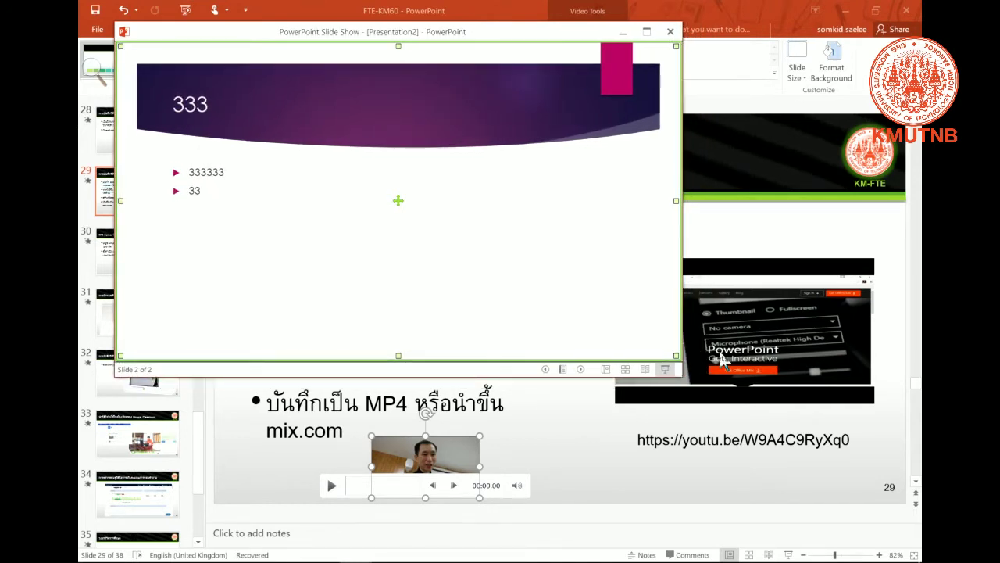
Return the slide show to its first slide and open a blank workbook in Excel 2016.
{"action": "left_click", "coordinate": [549, 368]}
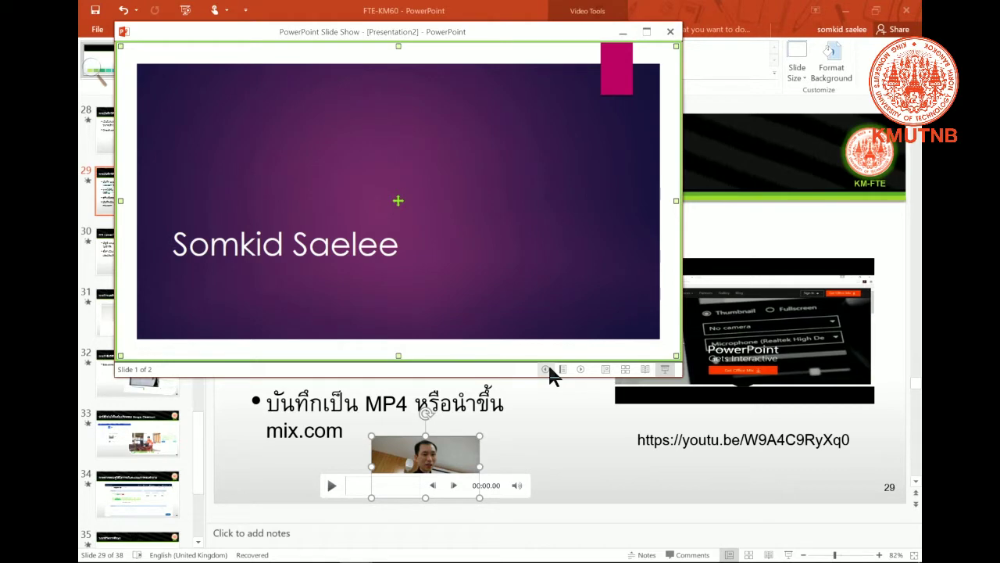
{"action": "key", "text": "super"}
{"action": "type", "text": "e"}
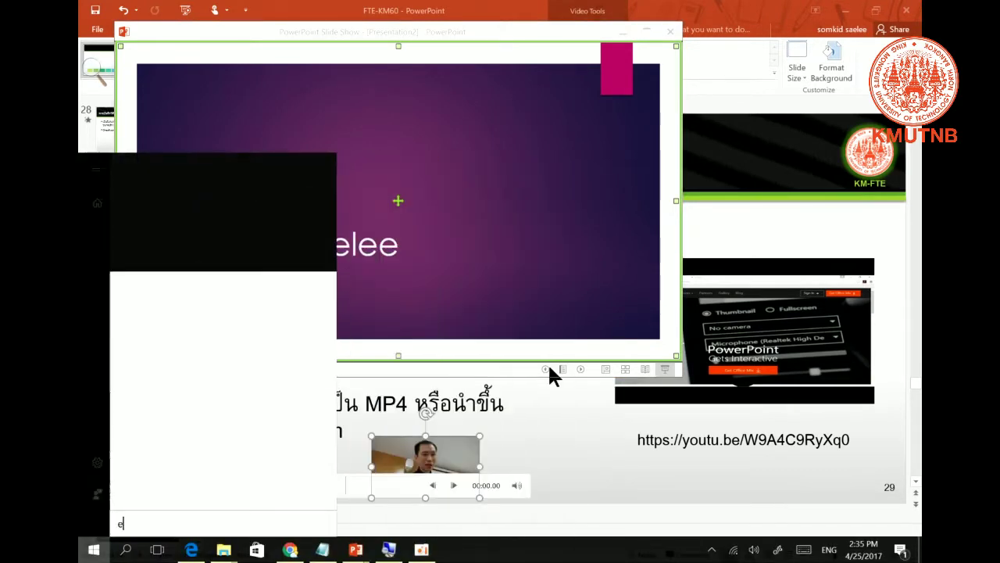
{"action": "type", "text": "xc"}
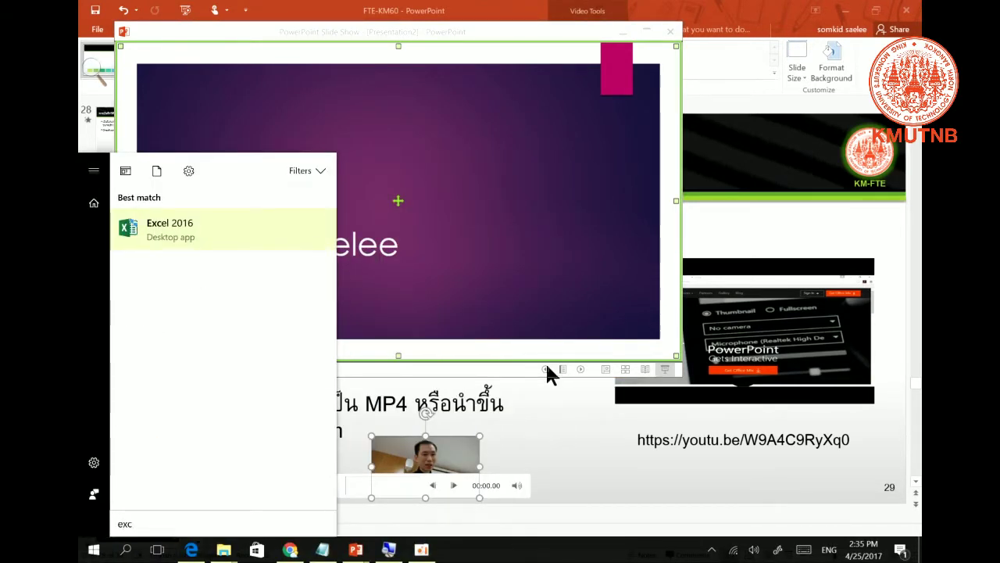
{"action": "left_click", "coordinate": [208, 228]}
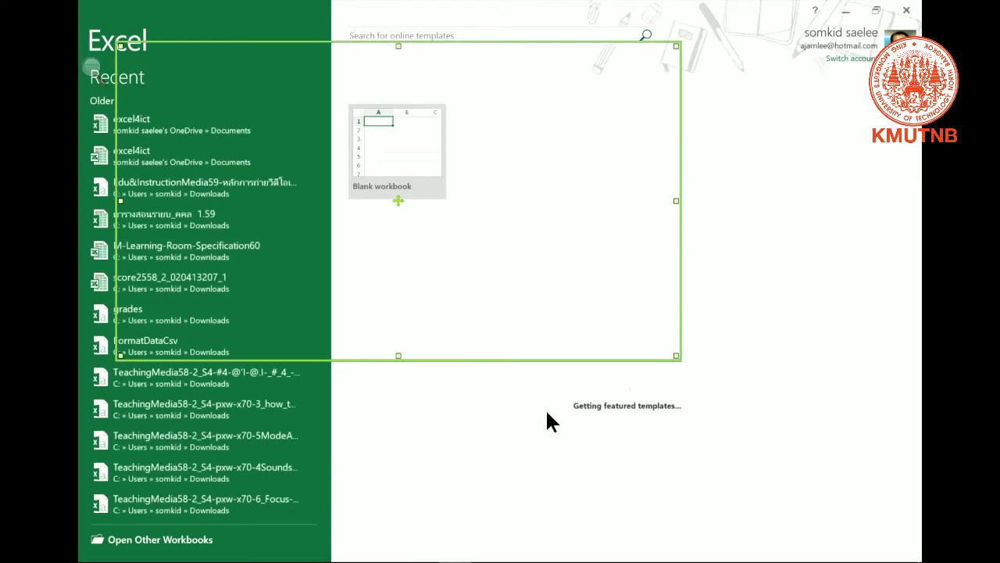
{"action": "left_click", "coordinate": [400, 142]}
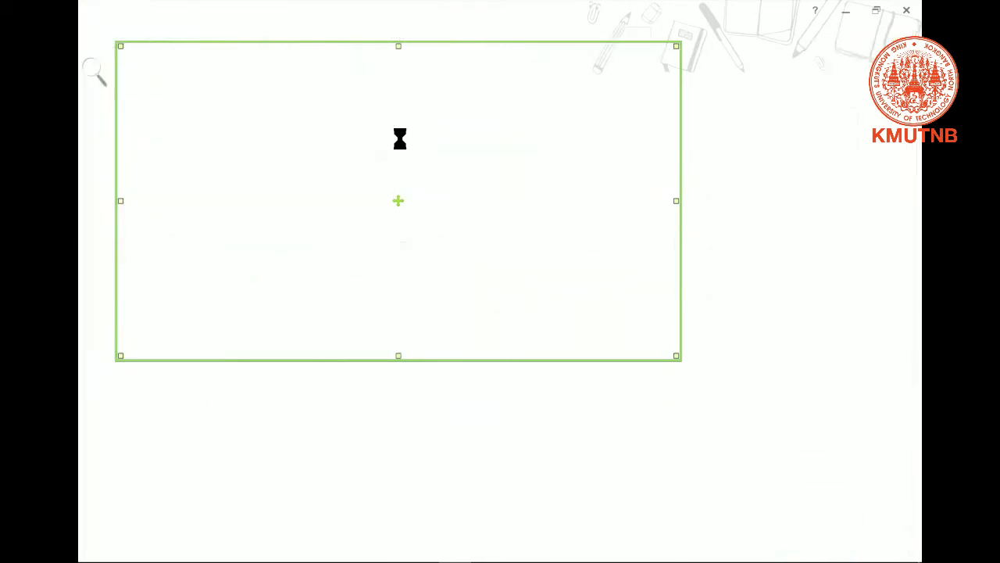
Restore the Excel window to a floating size and fit it to the green recording frame over the slide show.
{"action": "left_click", "coordinate": [875, 10]}
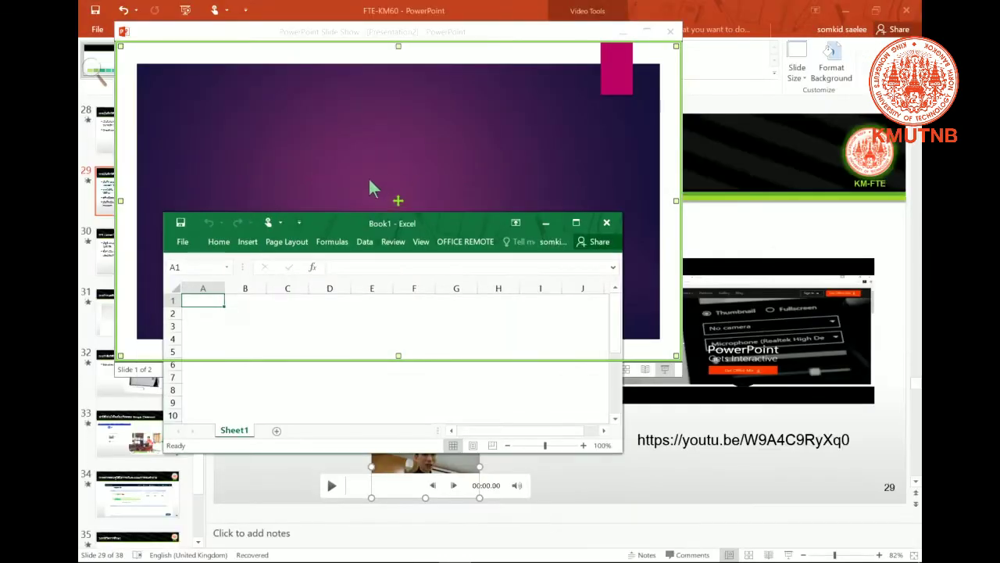
{"action": "left_click_drag", "start_coordinate": [428, 222], "coordinate": [380, 32]}
{"action": "left_click_drag", "start_coordinate": [575, 256], "coordinate": [679, 358]}
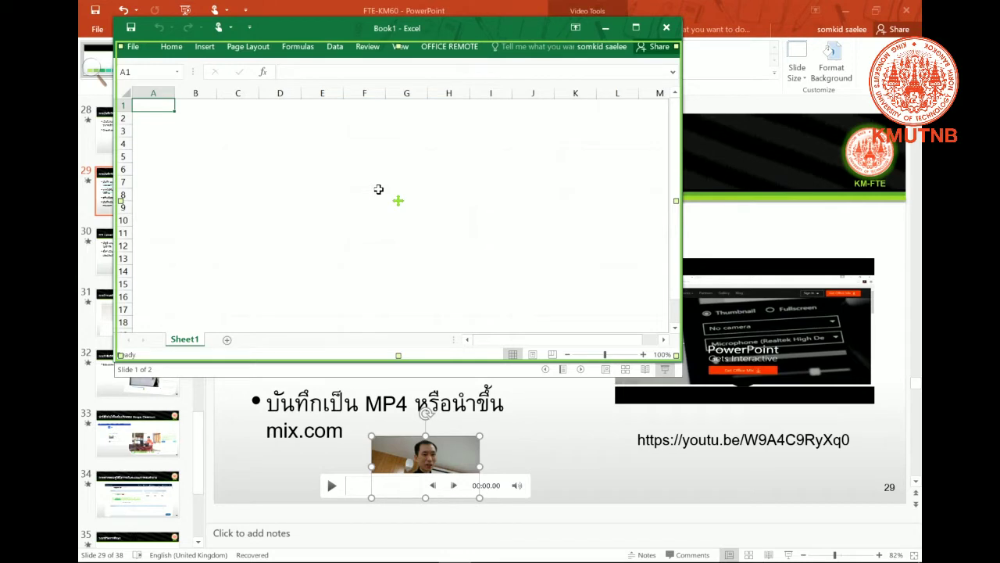
Switch to YouTube in the Chrome browser and search for "background music".
{"action": "key", "text": "alt+Tab"}
{"action": "key", "text": "alt+Tab"}
{"action": "key", "text": "alt+Tab"}
{"action": "key", "text": "alt+Tab"}
{"action": "key", "text": "alt+Tab"}
{"action": "key", "text": "alt+Tab"}
{"action": "key", "text": "alt+Tab"}
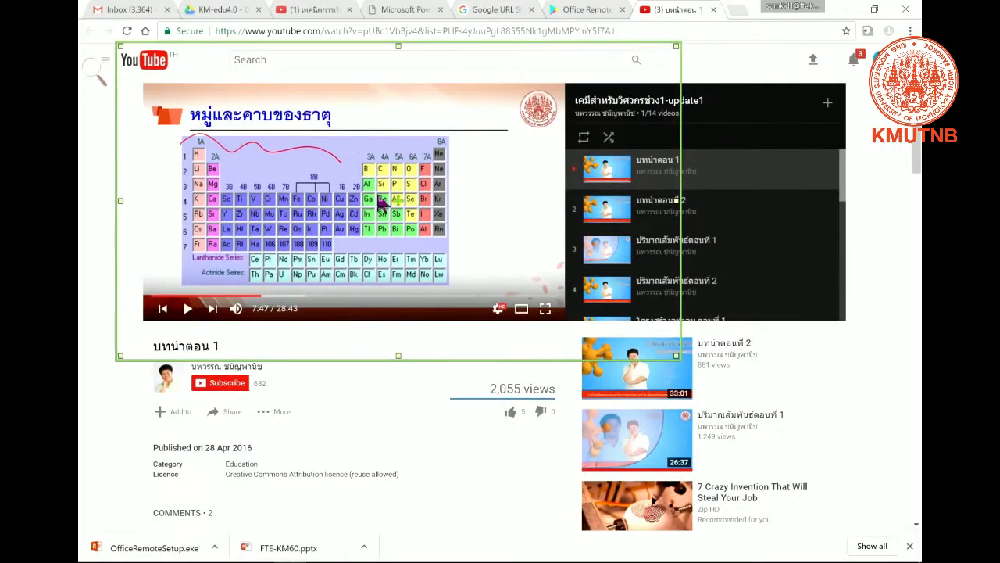
{"action": "left_click", "coordinate": [345, 61]}
{"action": "type", "text": "backg"}
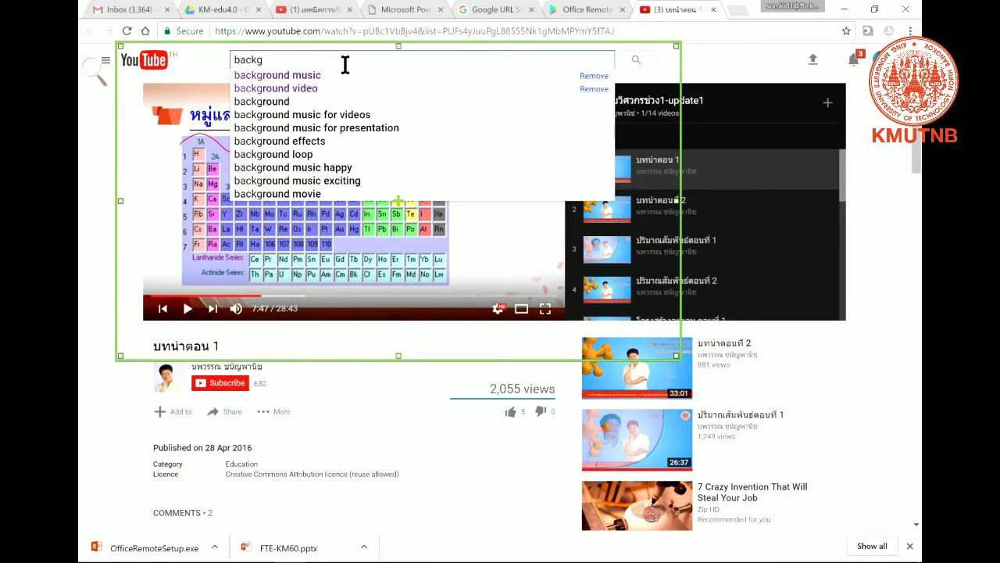
{"action": "type", "text": "round music"}
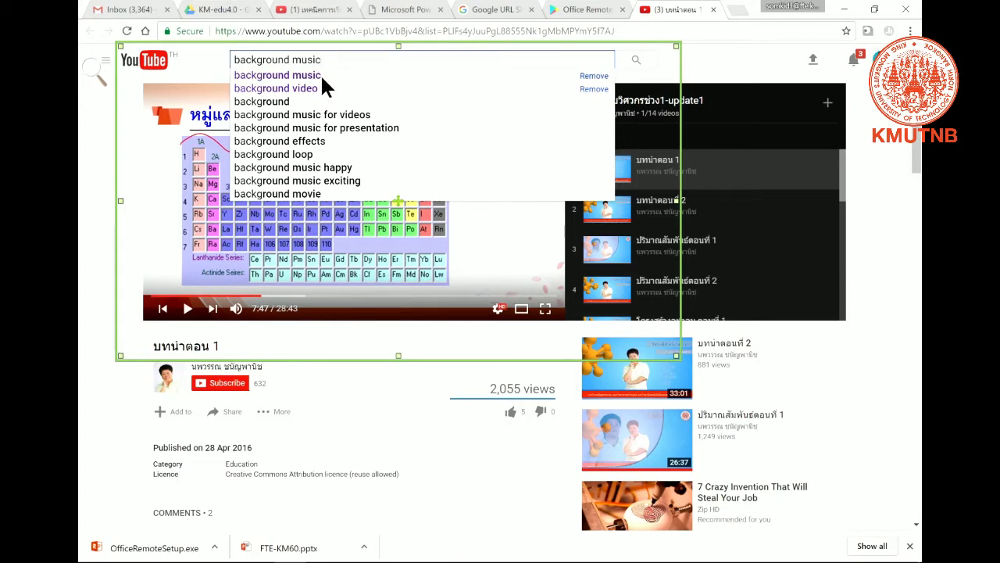
{"action": "left_click", "coordinate": [320, 73]}
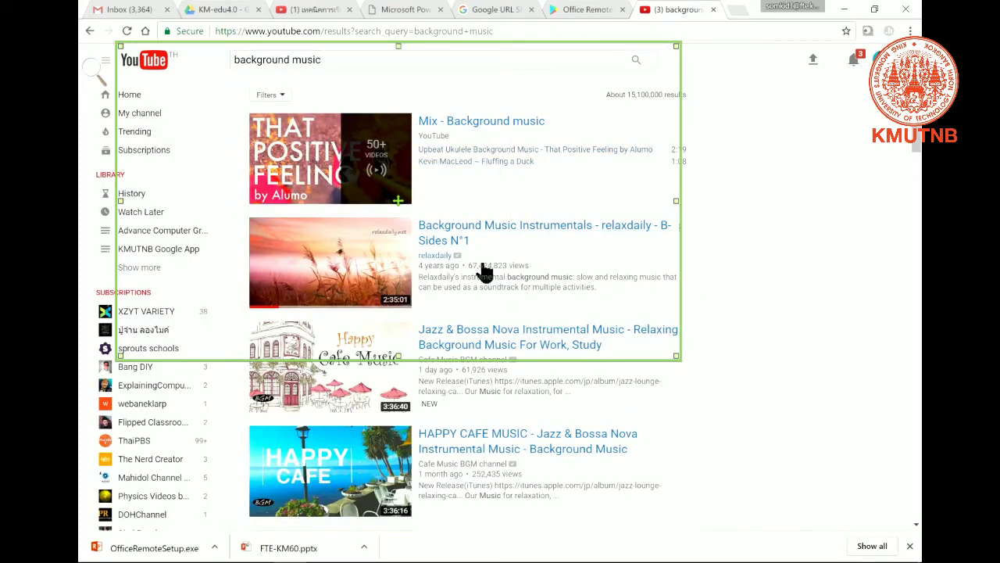
Play "Background Music Instrumentals - relaxdaily - B-Sides N°1", skipping the ad, and lower the video's volume.
{"action": "left_click", "coordinate": [340, 266]}
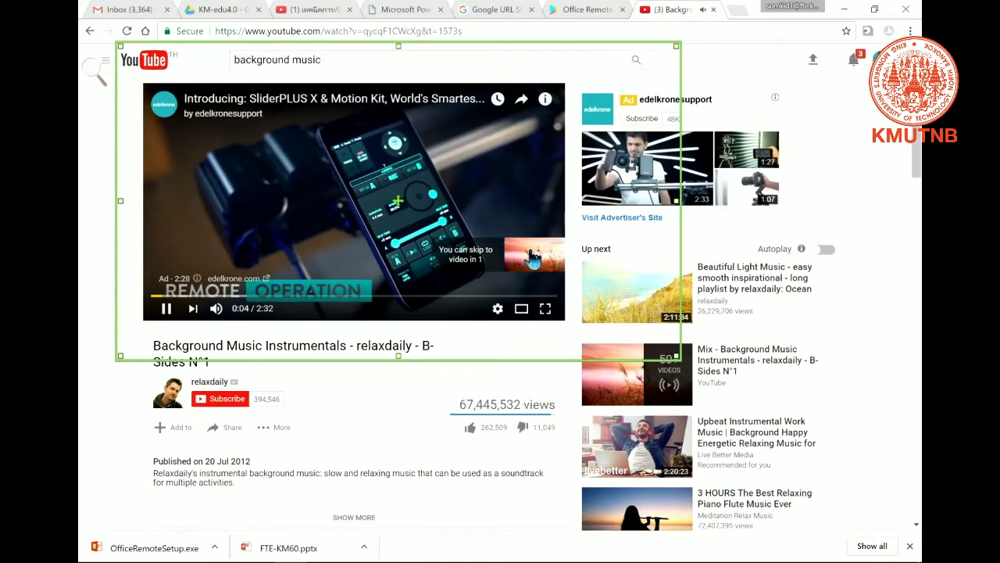
{"action": "left_click", "coordinate": [531, 258]}
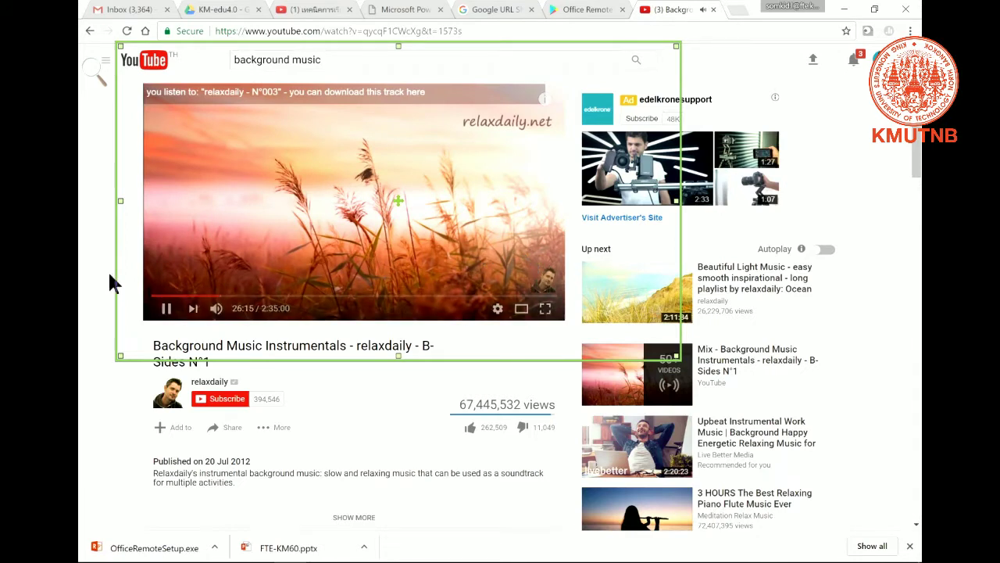
{"action": "left_click", "coordinate": [233, 310]}
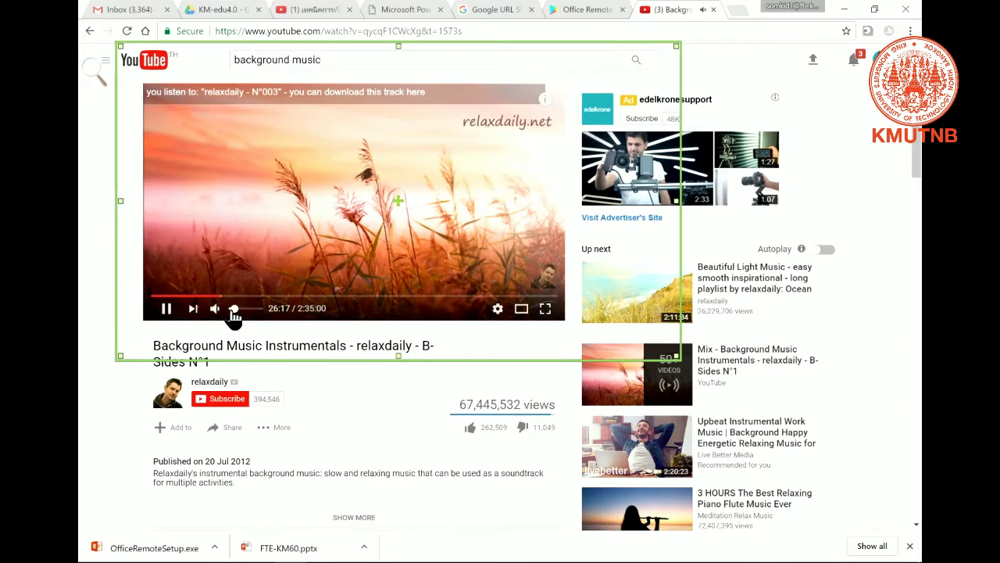
{"action": "left_click_drag", "start_coordinate": [233, 308], "coordinate": [236, 308]}
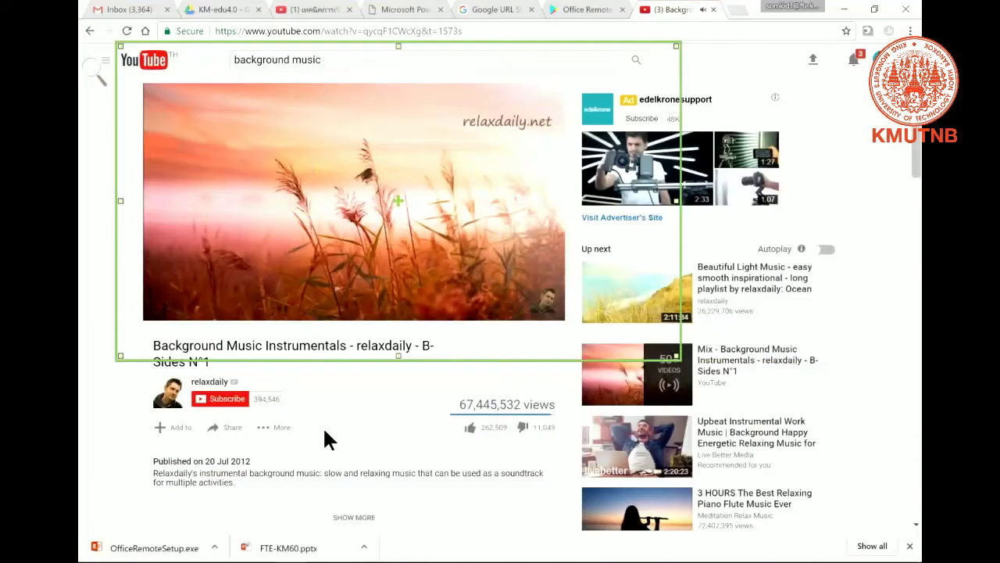
Bring the Presentation2 slide show into the recording frame and start recording in oCam, with its window beside the frame.
{"action": "key", "text": "alt+Tab"}
{"action": "key", "text": "alt+Tab"}
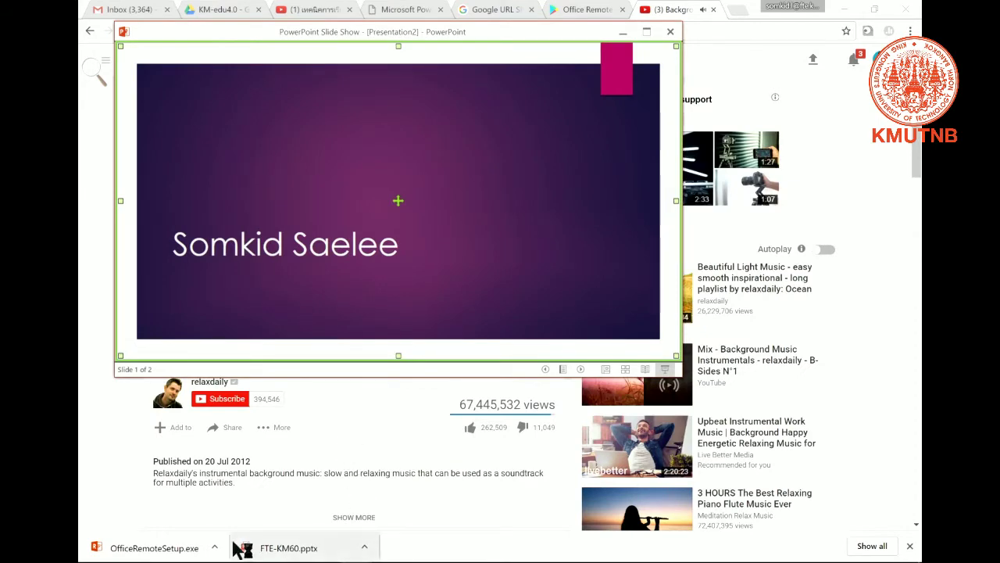
{"action": "key", "text": "alt+Tab"}
{"action": "key", "text": "alt+Tab"}
{"action": "key", "text": "alt+Tab"}
{"action": "key", "text": "alt+Tab"}
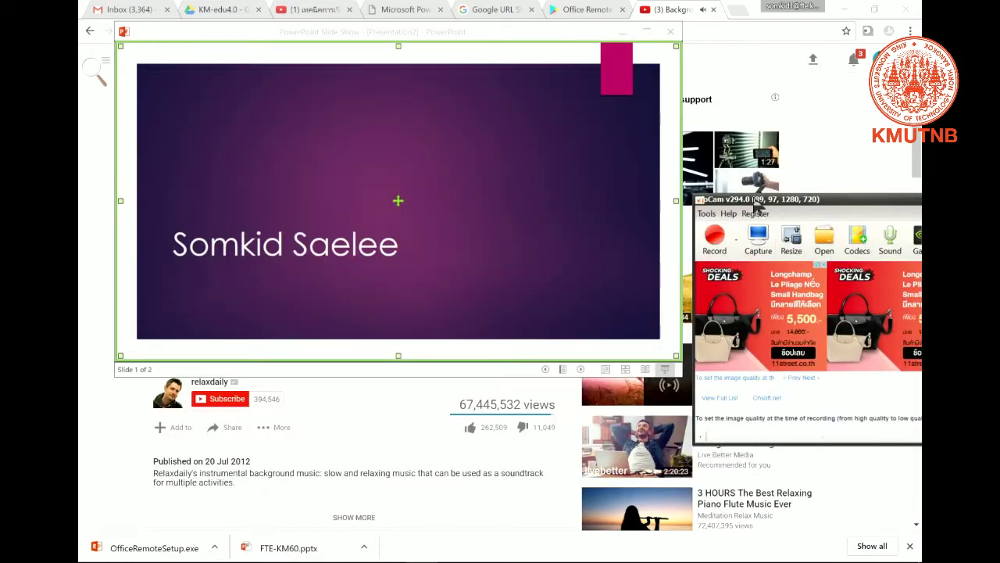
{"action": "left_click_drag", "start_coordinate": [838, 213], "coordinate": [835, 184]}
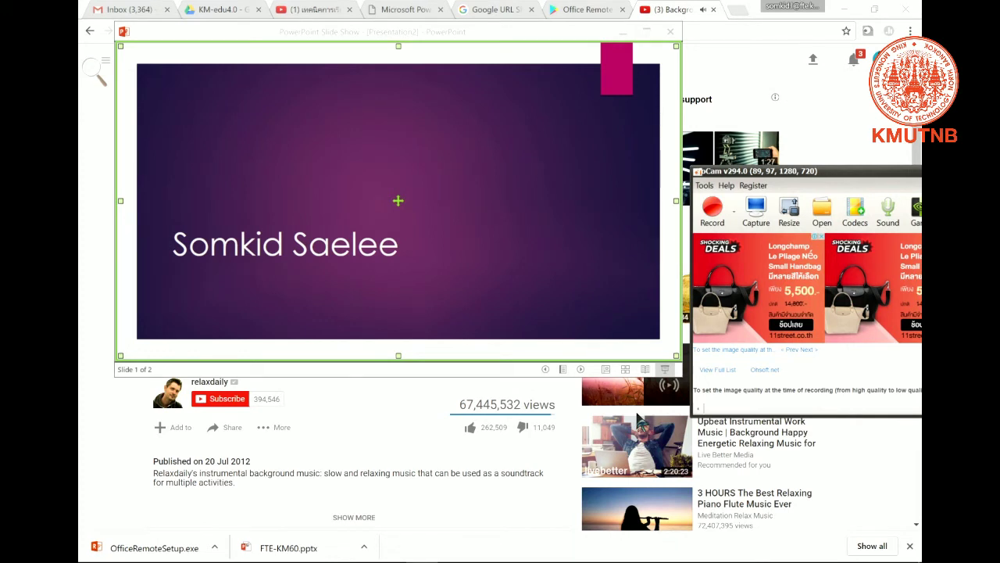
{"action": "left_click", "coordinate": [711, 208]}
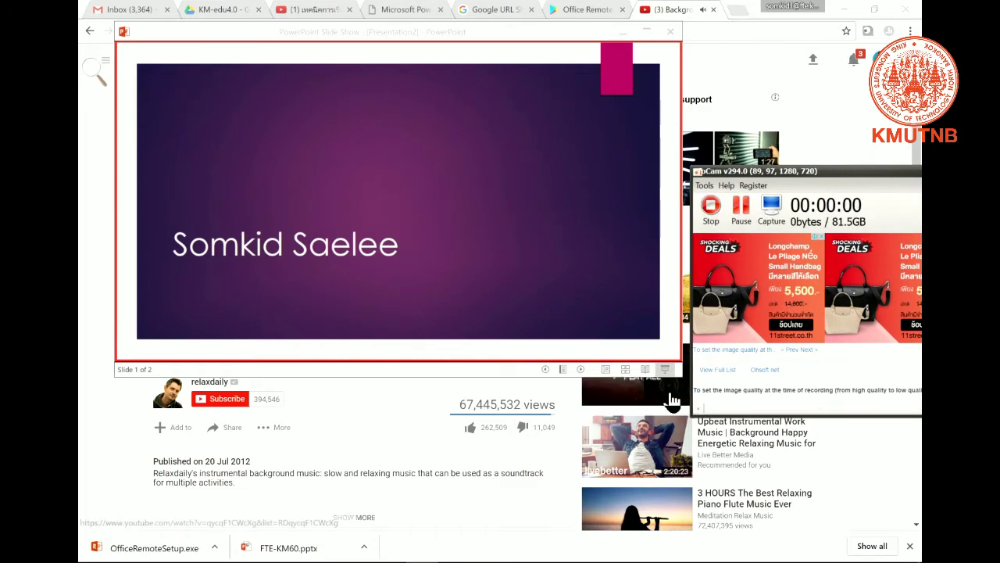
Advance the slide show to slide 2 while recording, and pause the oCam recording.
{"action": "left_click", "coordinate": [666, 369]}
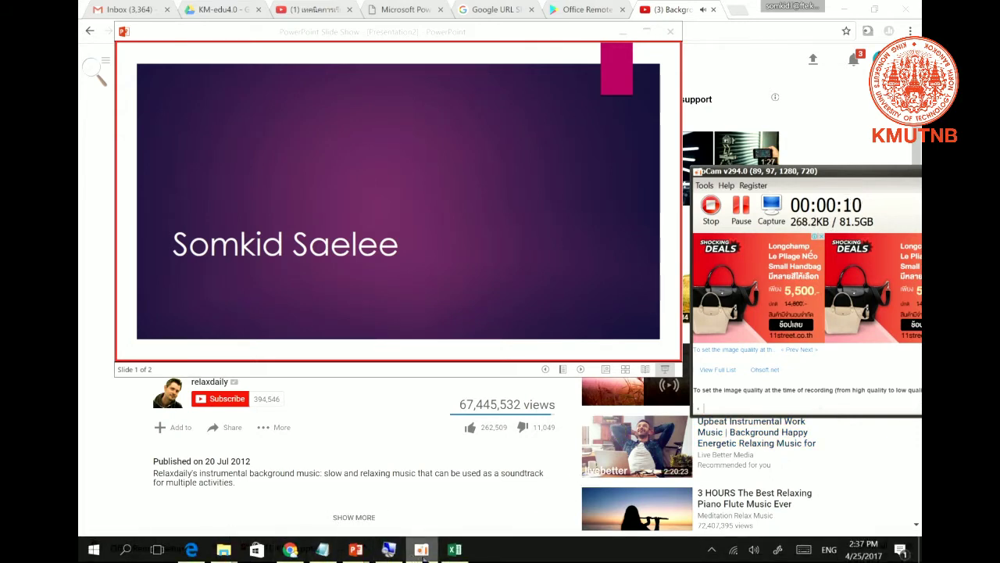
{"action": "left_click", "coordinate": [582, 370]}
{"action": "left_click", "coordinate": [582, 370]}
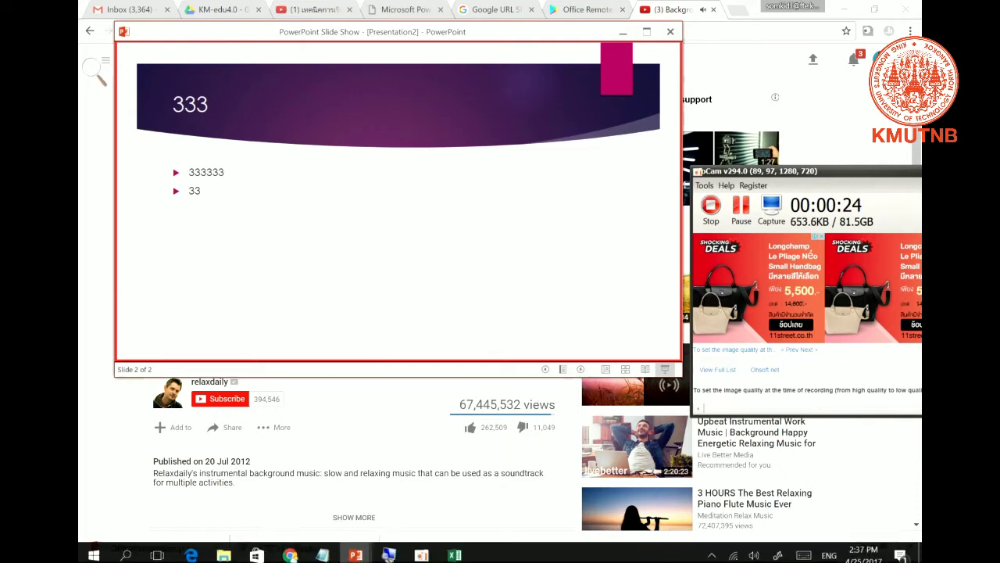
{"action": "left_click", "coordinate": [741, 208]}
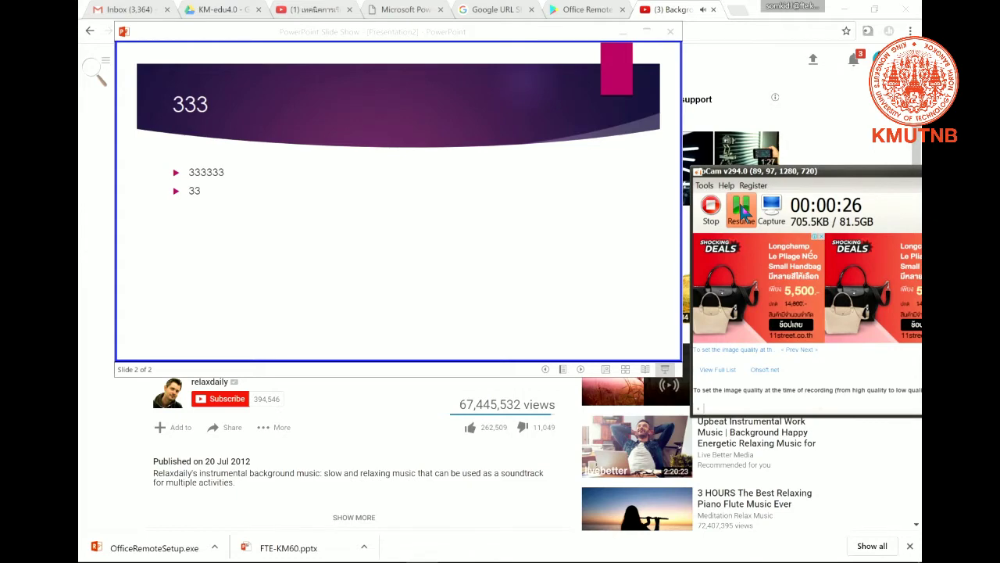
Switch to the Book1 workbook in Excel, select cell B4, and resume the oCam recording.
{"action": "key", "text": "alt+Tab"}
{"action": "key", "text": "alt+Tab"}
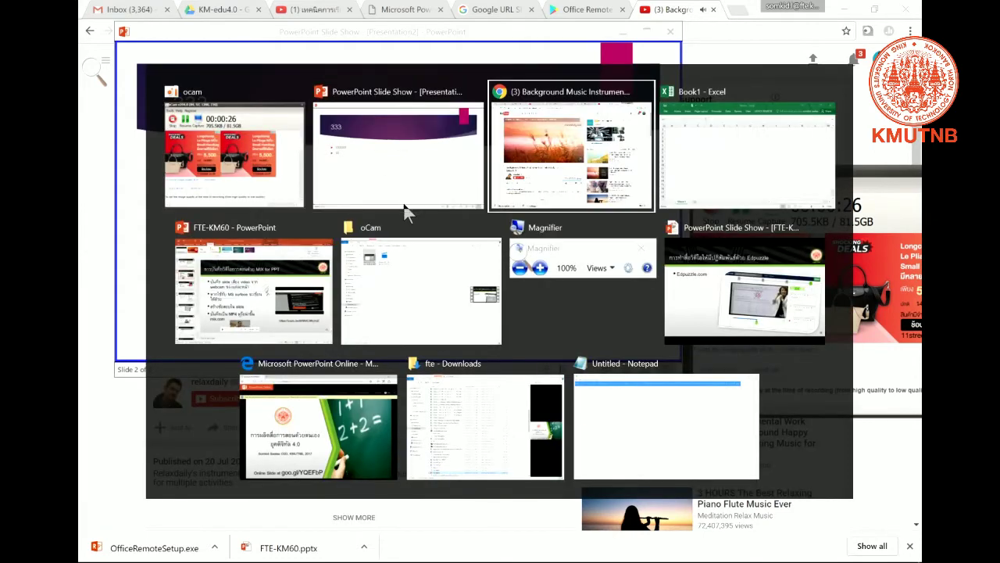
{"action": "key", "text": "alt+Tab"}
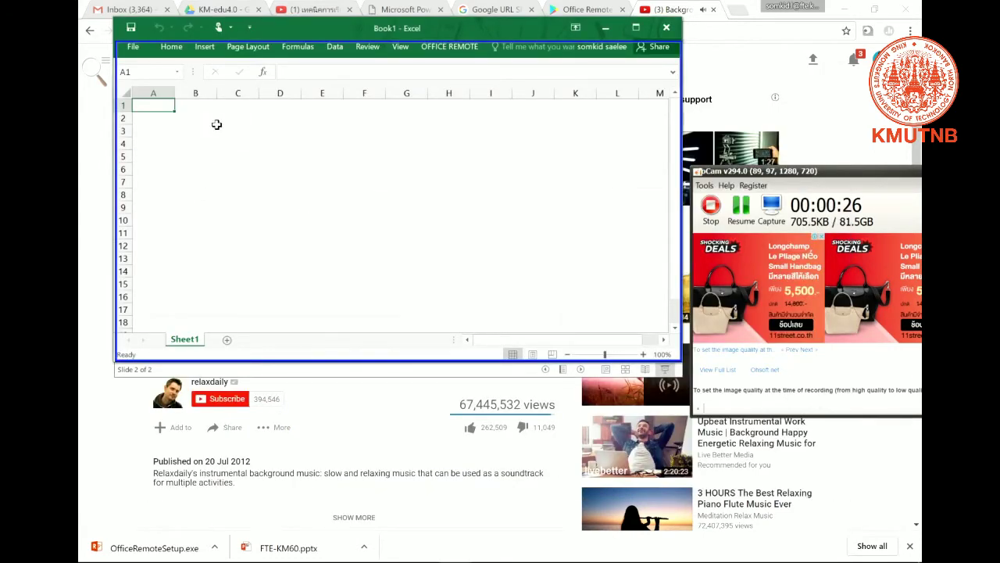
{"action": "left_click", "coordinate": [187, 143]}
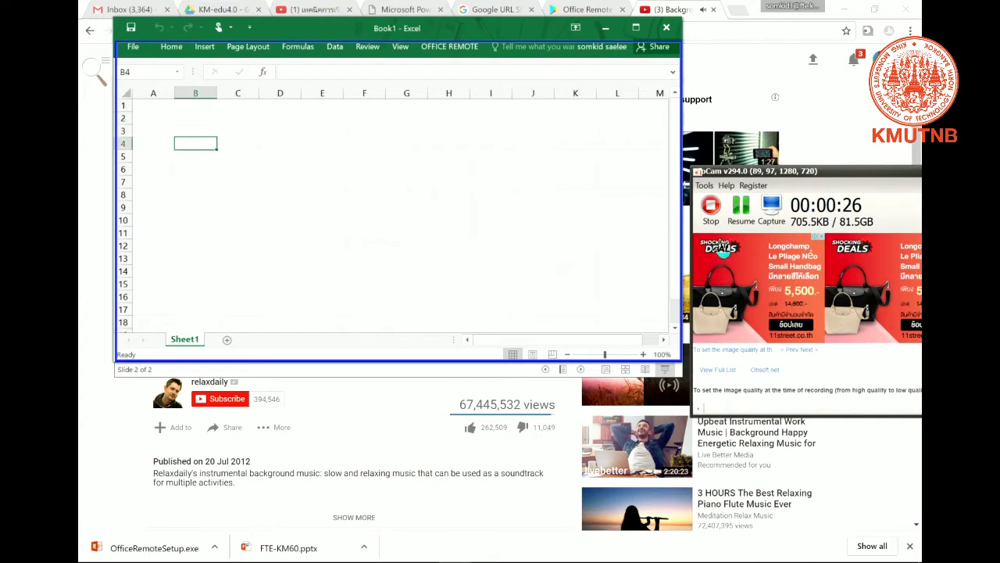
{"action": "left_click", "coordinate": [737, 217]}
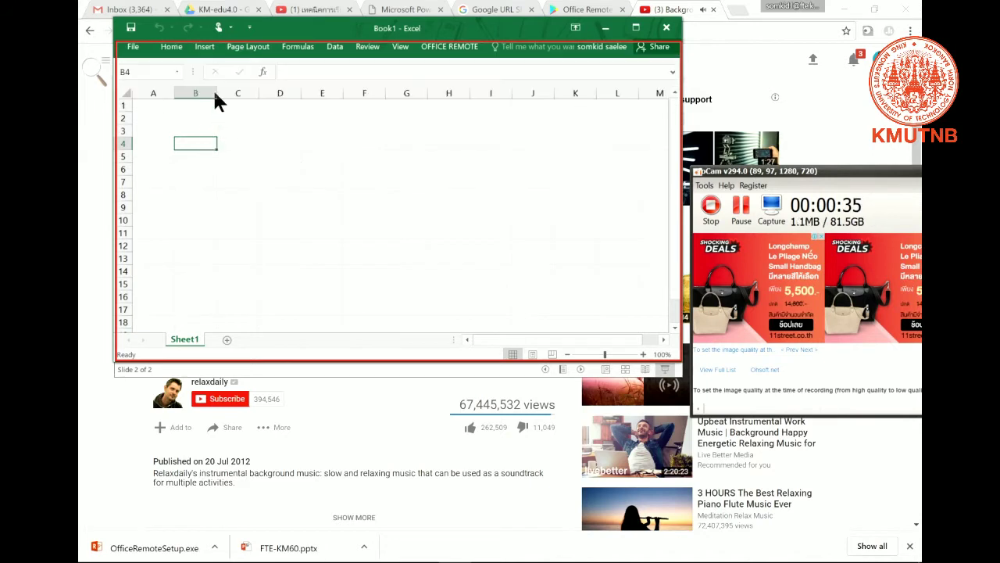
Display Excel's Insert commands briefly for the recording, and pause the oCam recording.
{"action": "left_click", "coordinate": [205, 47]}
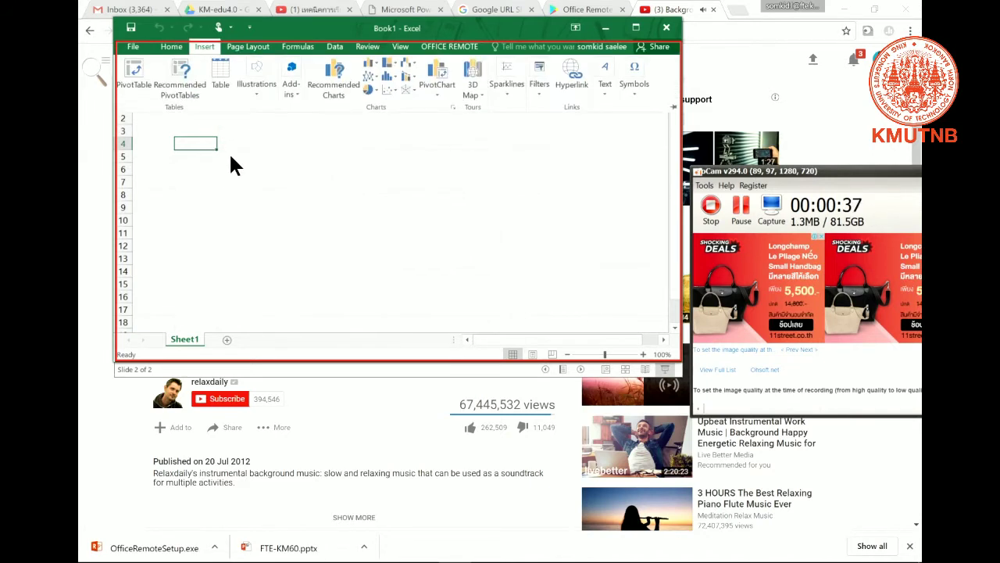
{"action": "left_click", "coordinate": [286, 160]}
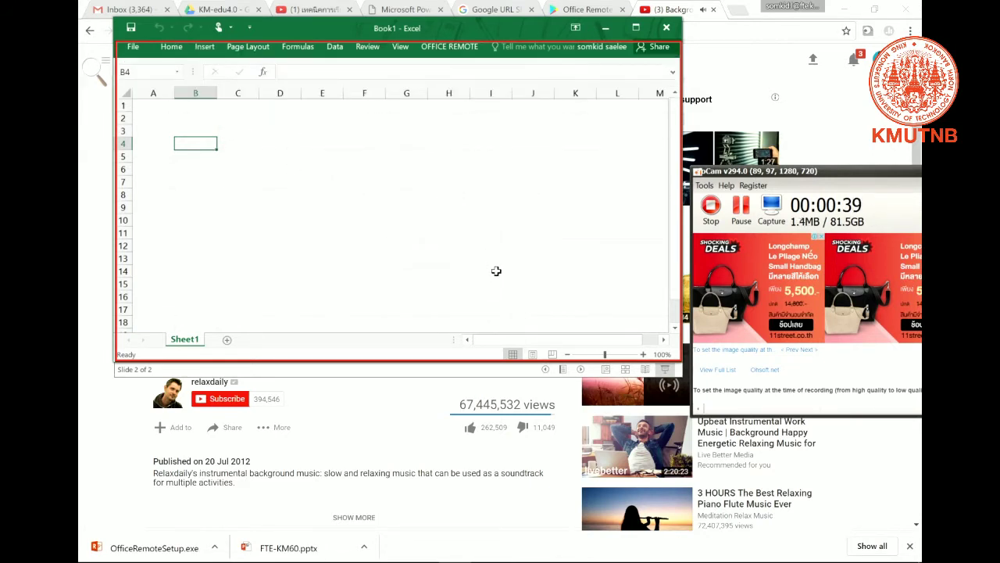
{"action": "left_click", "coordinate": [739, 207]}
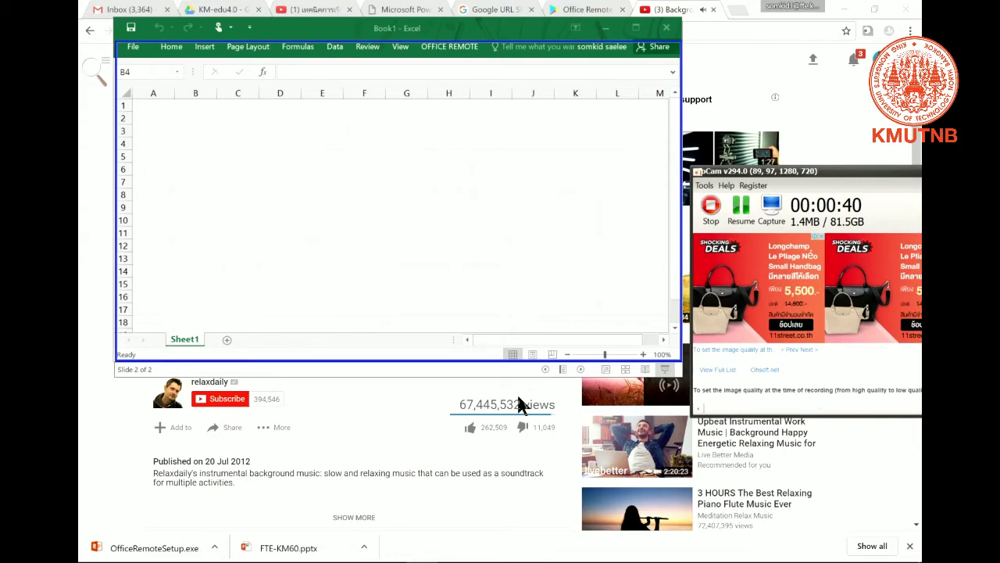
Switch back to the PowerPoint slide show, return it to the first slide, and resume the oCam recording.
{"action": "key", "text": "alt+Tab"}
{"action": "key", "text": "alt+Tab"}
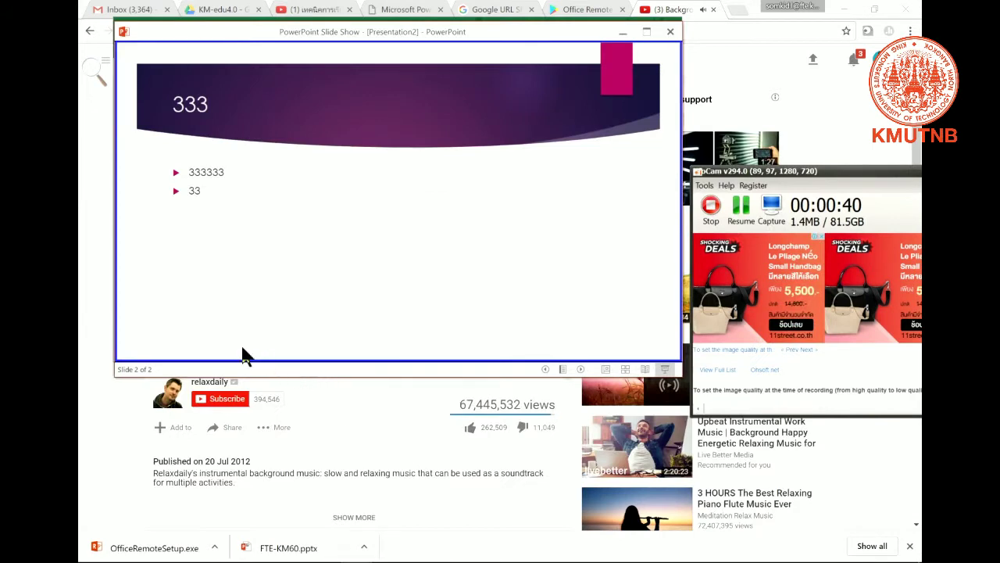
{"action": "left_click", "coordinate": [545, 367]}
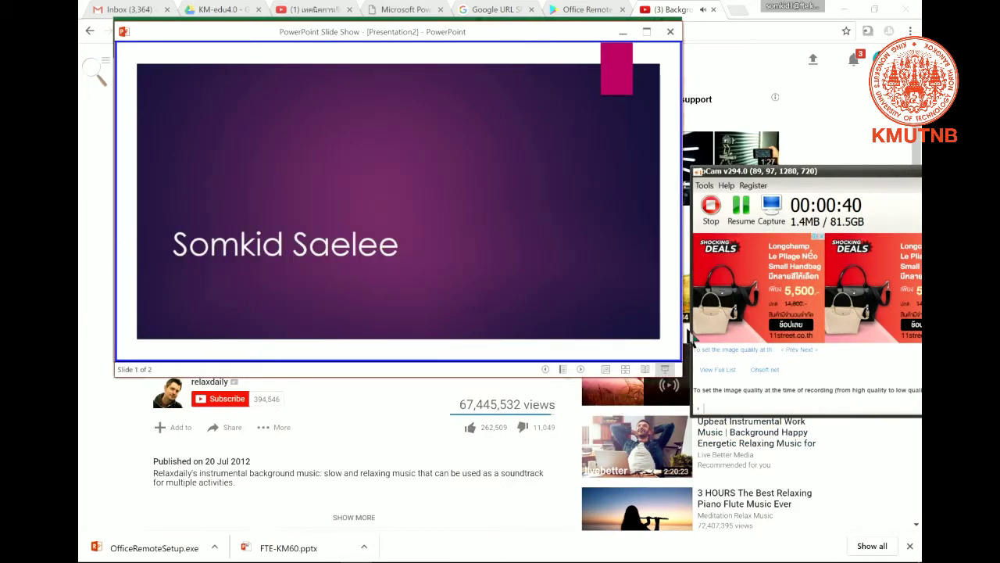
{"action": "left_click", "coordinate": [743, 215]}
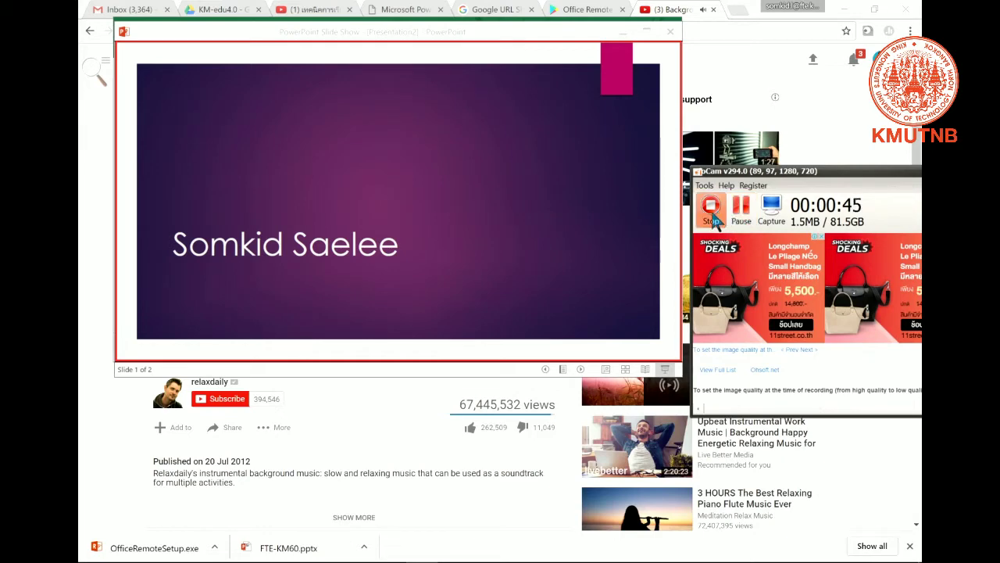
Stop the oCam recording and pause the background music video on YouTube.
{"action": "left_click", "coordinate": [708, 209]}
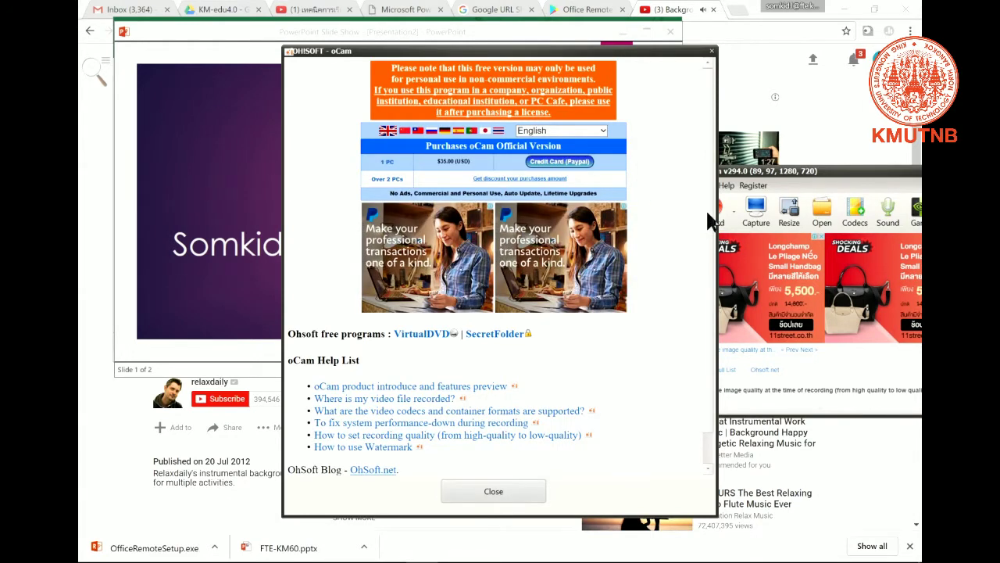
{"action": "left_click", "coordinate": [504, 482]}
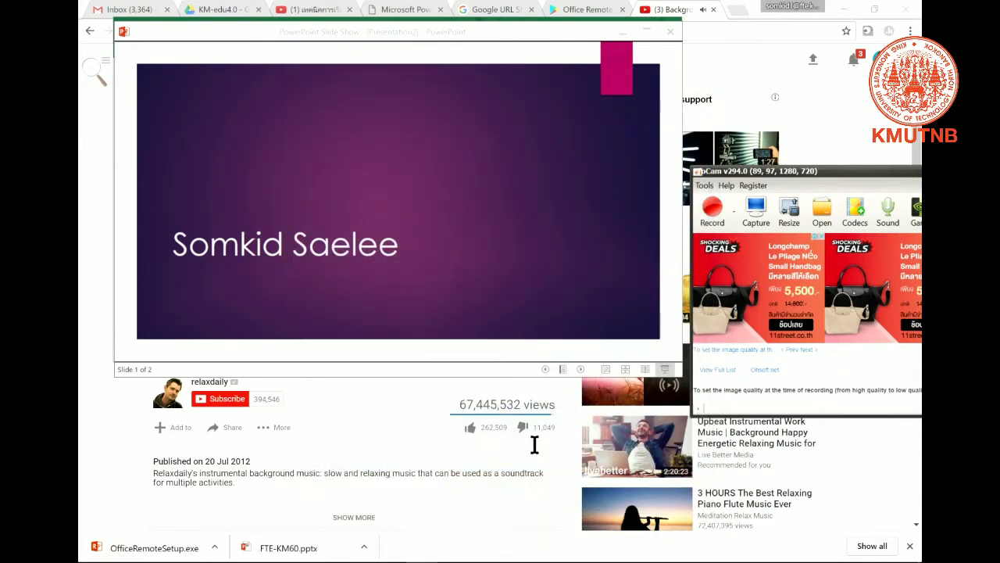
{"action": "left_click", "coordinate": [81, 461]}
{"action": "left_click", "coordinate": [344, 244]}
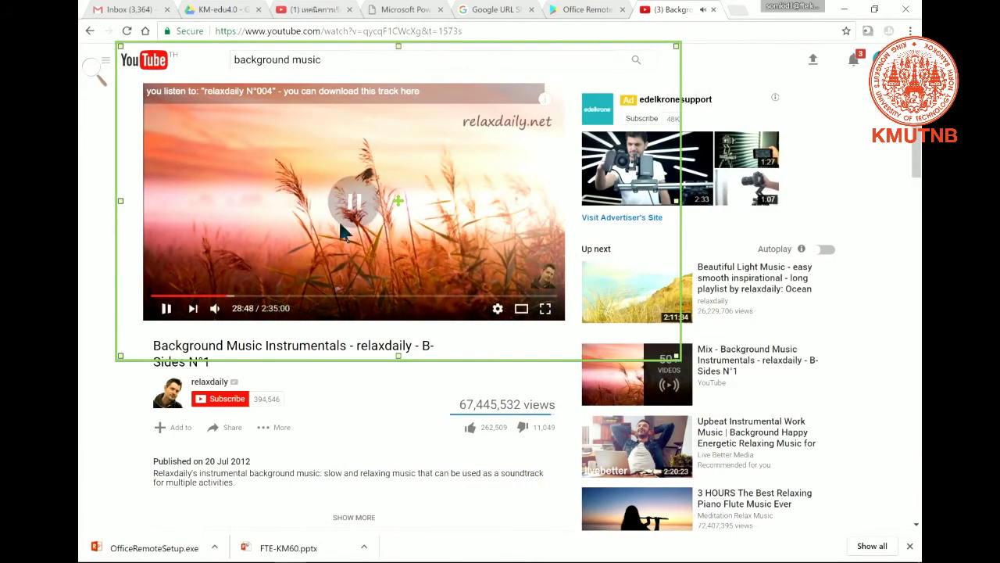
Switch to oCam, open its recordings folder, and play the Record_2017_04_25_14_37_09_951 video.
{"action": "key", "text": "alt+Tab"}
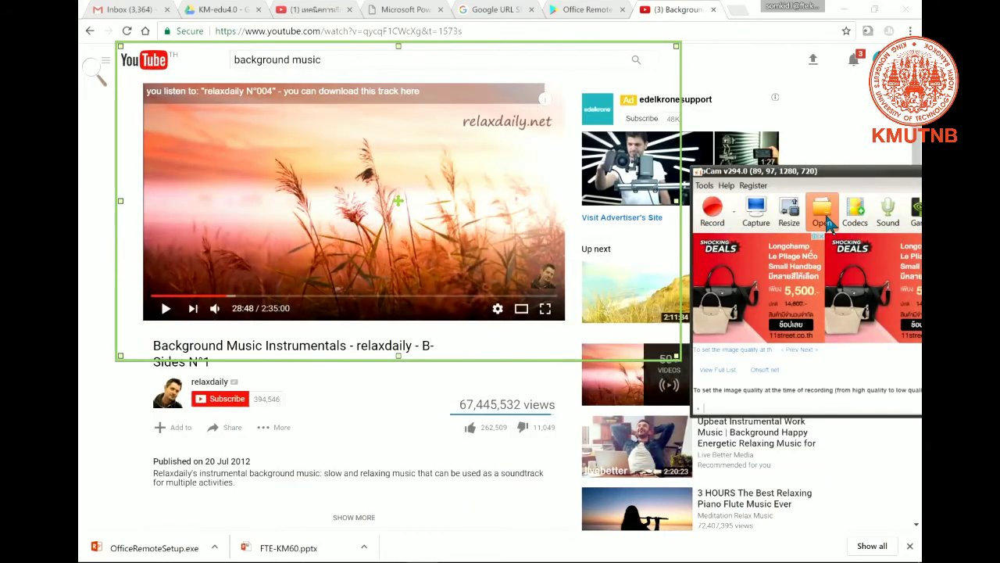
{"action": "left_click", "coordinate": [825, 206]}
{"action": "double_click", "coordinate": [315, 108]}
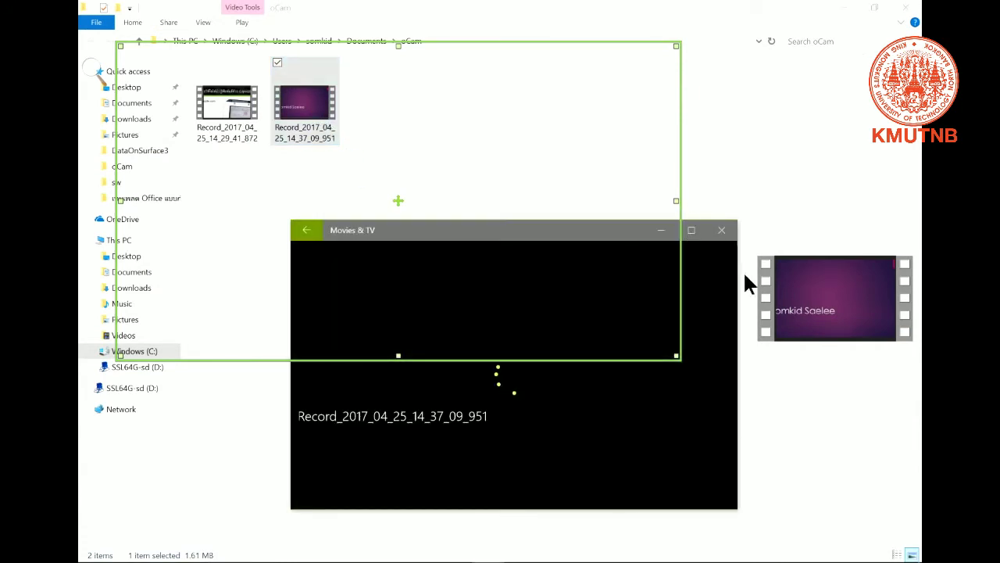
Dismiss the oCam window with its capture frame and maximize the Movies & TV player showing the recording.
{"action": "key", "text": "alt+Tab"}
{"action": "key", "text": "alt+Tab"}
{"action": "left_click_drag", "start_coordinate": [859, 174], "coordinate": [692, 196]}
{"action": "left_click", "coordinate": [850, 194]}
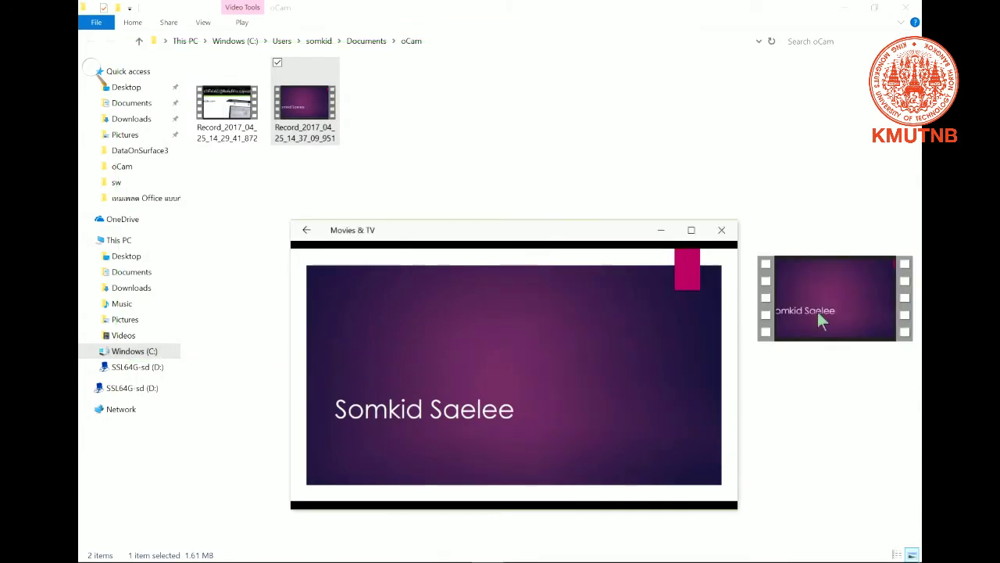
{"action": "mouse_move", "coordinate": [680, 285]}
{"action": "left_click", "coordinate": [691, 229]}
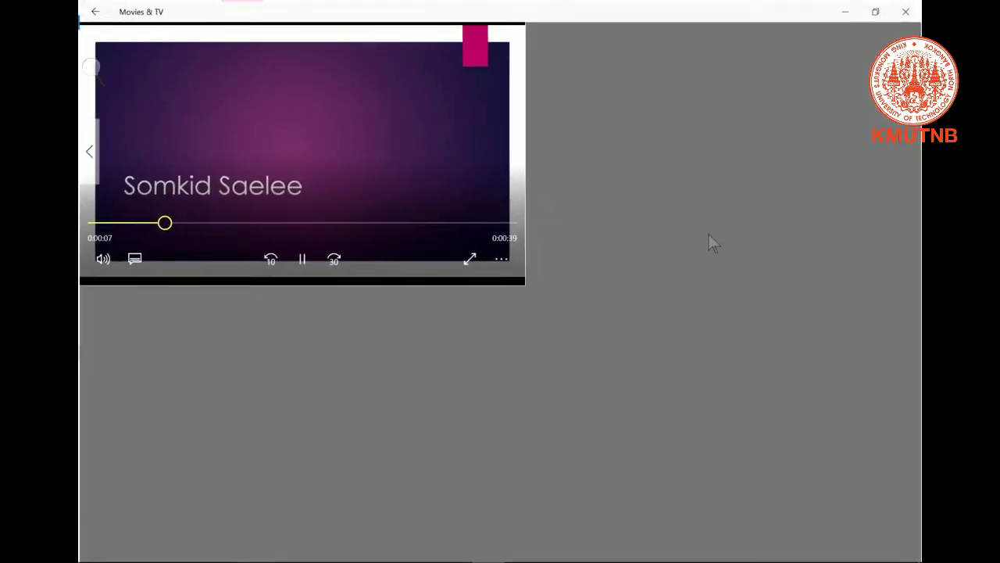
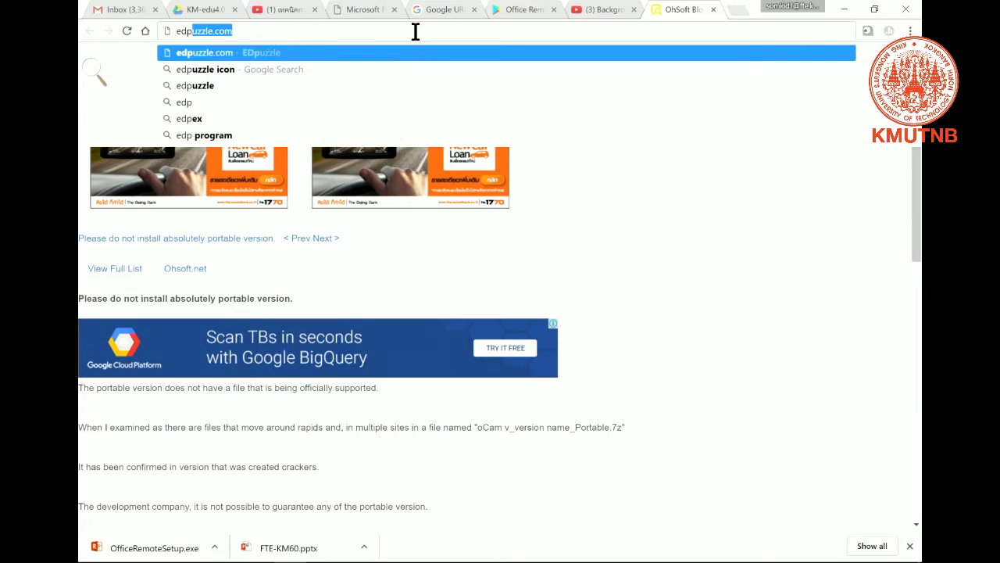
Open the EDpuzzle website through a web search for edpuzzle, and log in as a teacher with the Google account.
{"action": "left_click", "coordinate": [234, 86]}
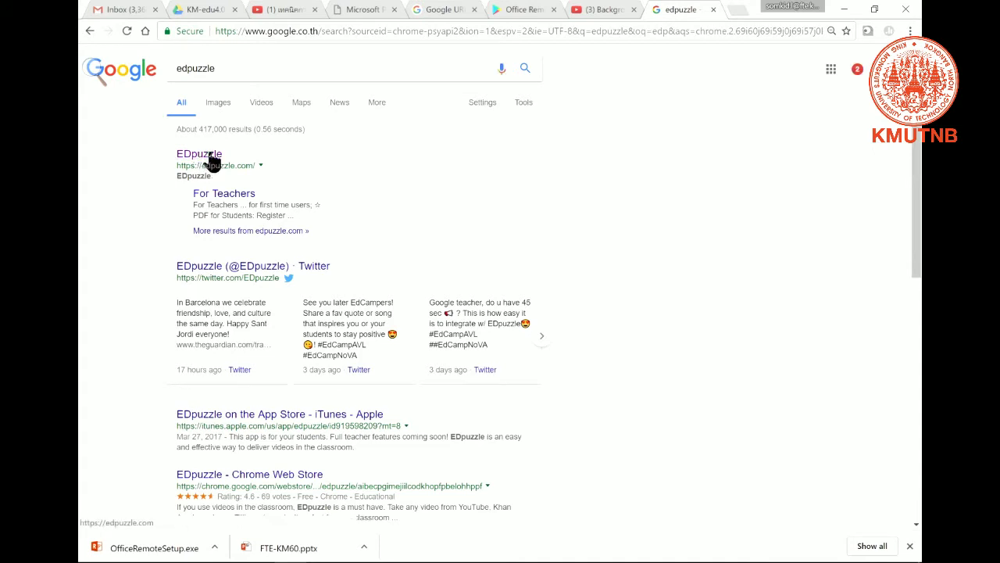
{"action": "left_click", "coordinate": [212, 156]}
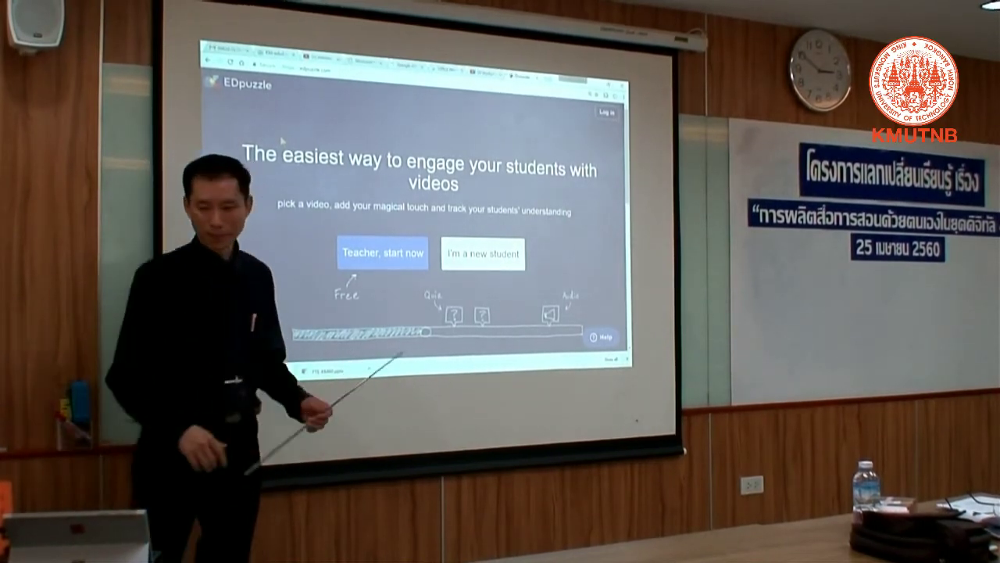
{"action": "left_click", "coordinate": [606, 118]}
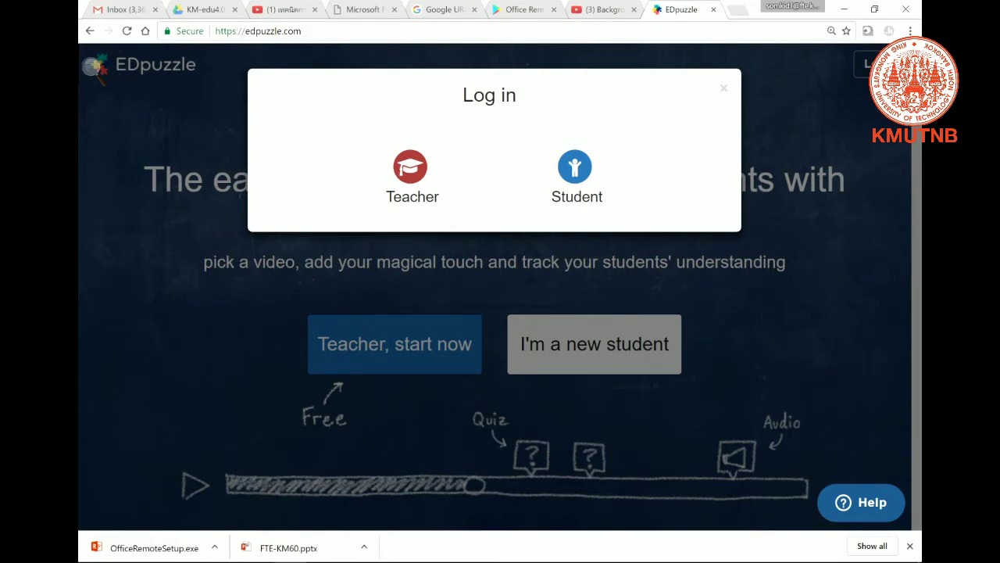
{"action": "left_click", "coordinate": [413, 189]}
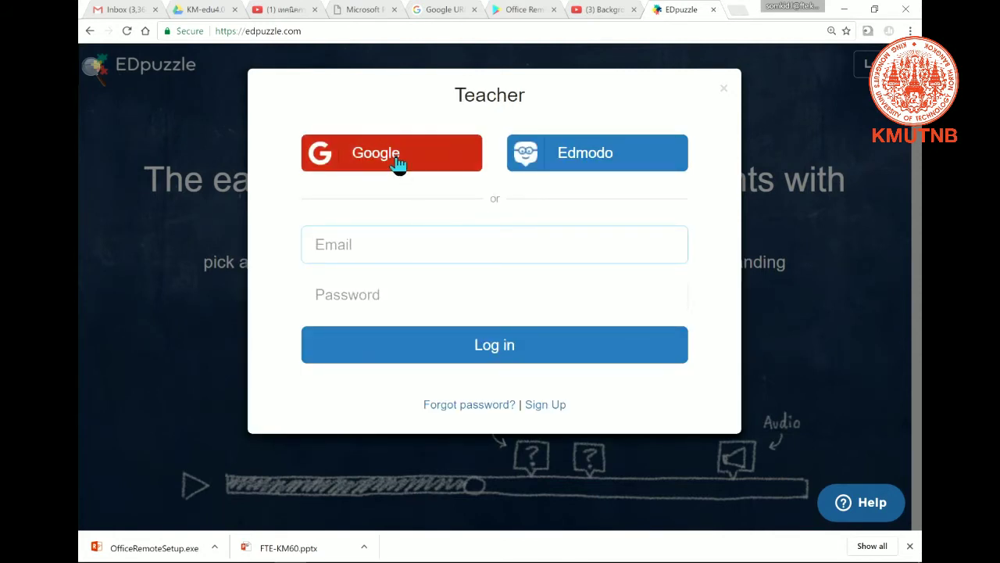
{"action": "left_click", "coordinate": [396, 160]}
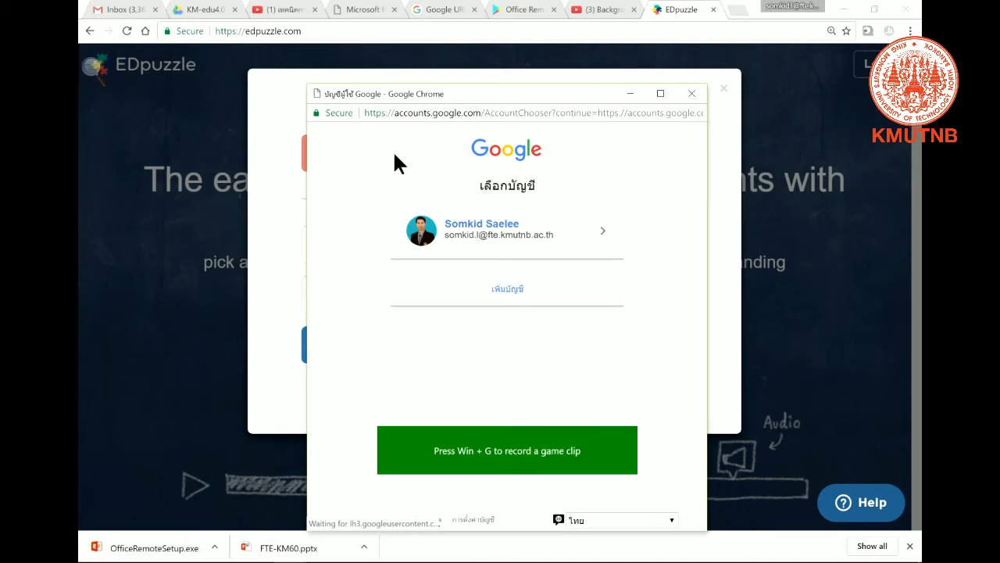
{"action": "left_click", "coordinate": [505, 248]}
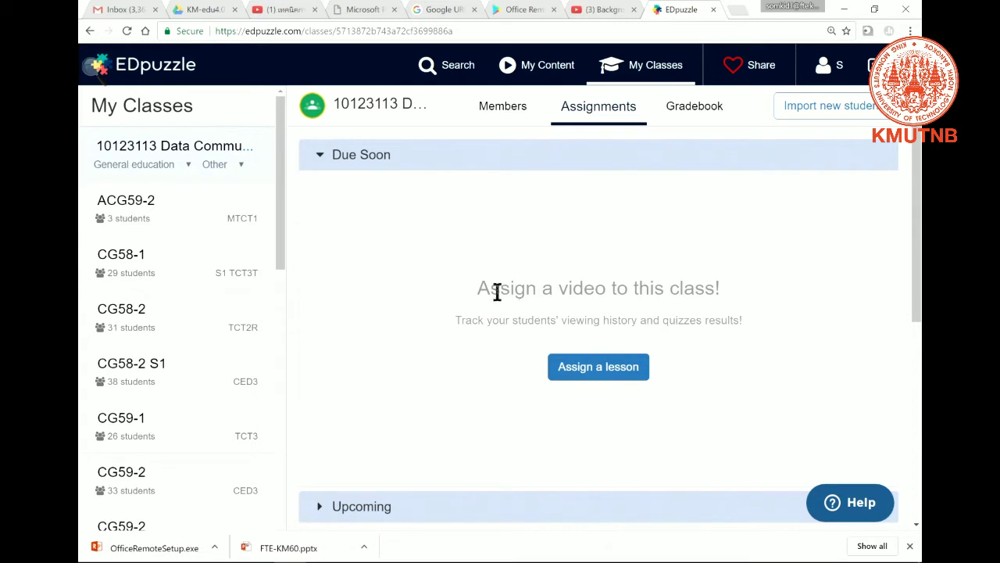
Open the assignments of the Edu&InstructionMedia59 class from the class list.
{"action": "scroll", "coordinate": [174, 429], "scroll_direction": "down", "scroll_amount": 2}
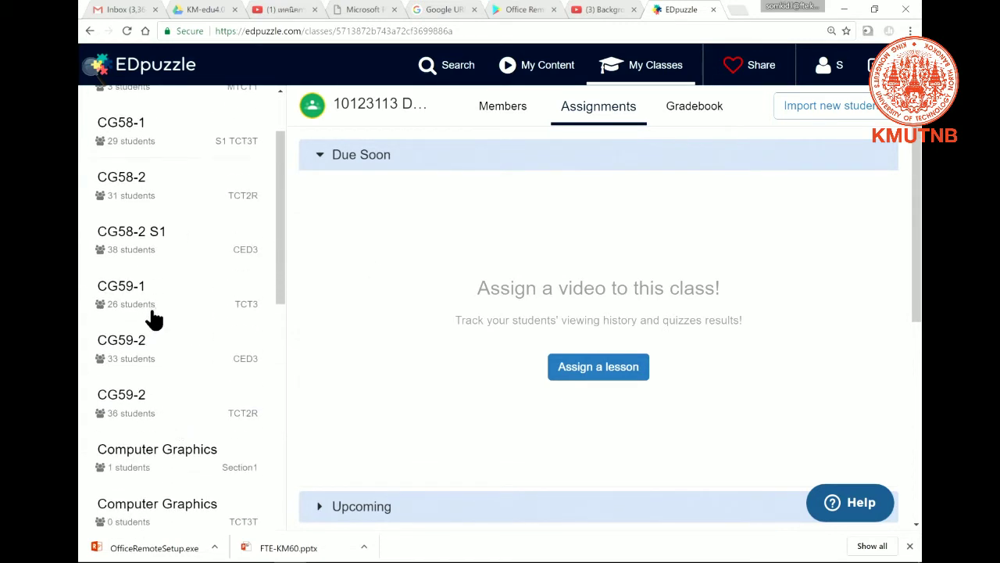
{"action": "scroll", "coordinate": [178, 403], "scroll_direction": "down", "scroll_amount": 2}
{"action": "scroll", "coordinate": [178, 400], "scroll_direction": "down", "scroll_amount": 3}
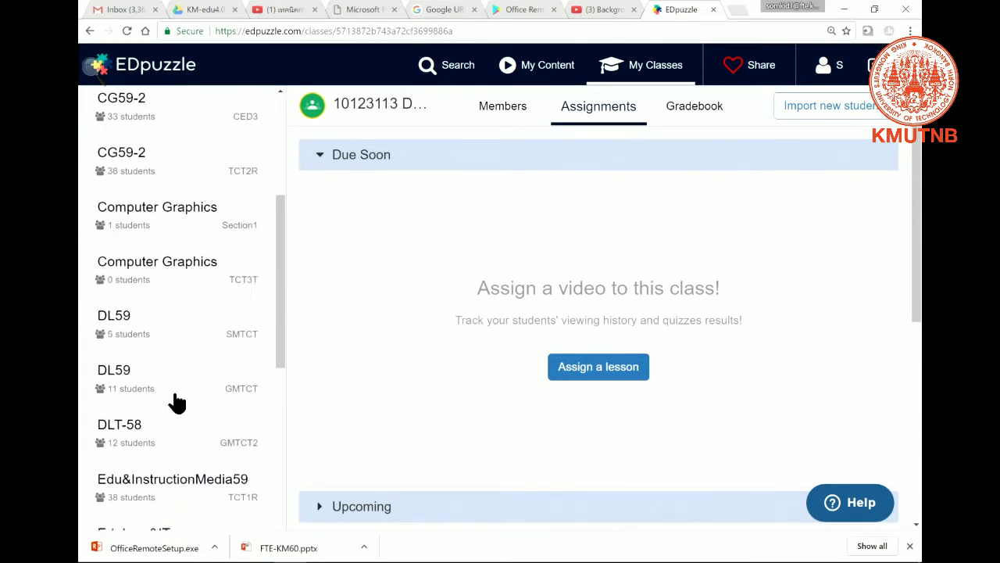
{"action": "left_click", "coordinate": [178, 412]}
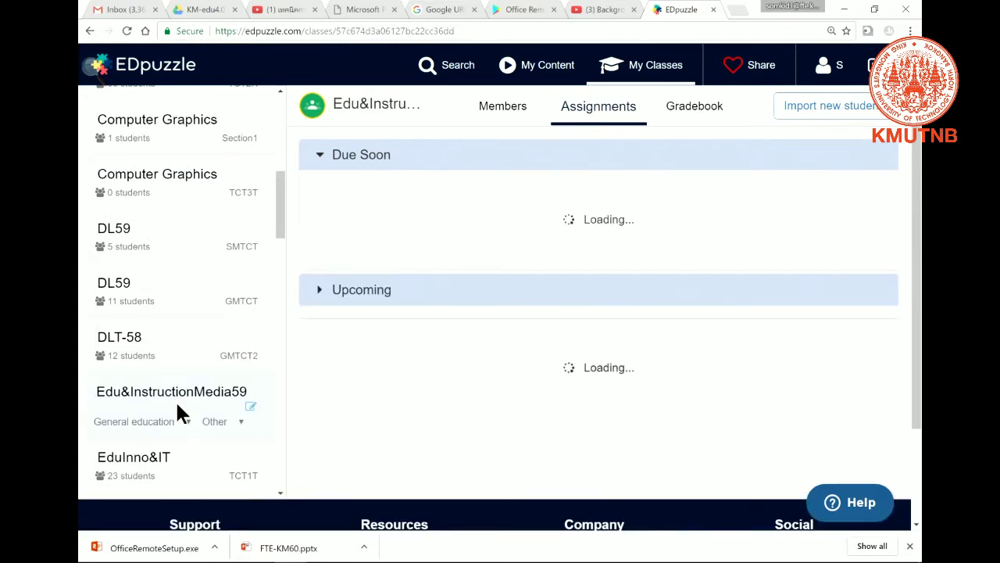
{"action": "scroll", "coordinate": [179, 391], "scroll_direction": "down", "scroll_amount": 1}
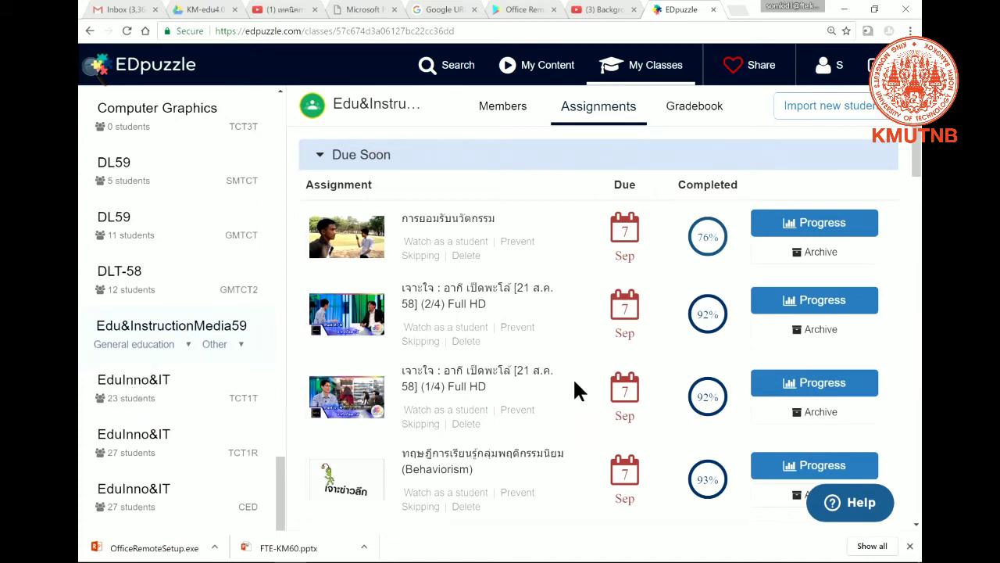
Find the assignment หลักการถ่ายวีดีโอเบื้องต้น in the class, open it as a student would see it, and play the video.
{"action": "scroll", "coordinate": [570, 383], "scroll_direction": "down", "scroll_amount": 10}
{"action": "scroll", "coordinate": [569, 391], "scroll_direction": "down", "scroll_amount": 4}
{"action": "scroll", "coordinate": [569, 390], "scroll_direction": "up", "scroll_amount": 4}
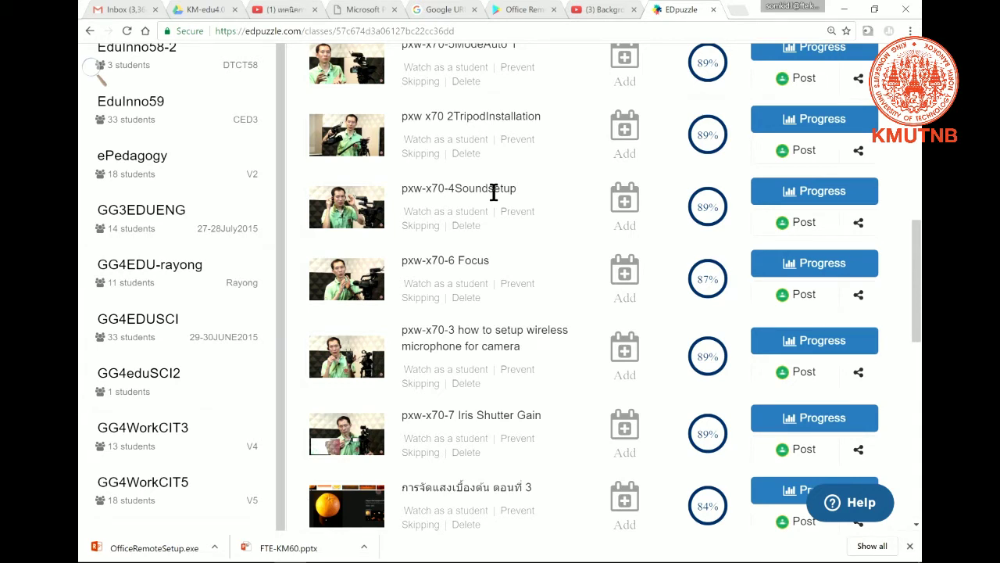
{"action": "scroll", "coordinate": [474, 324], "scroll_direction": "down", "scroll_amount": 8}
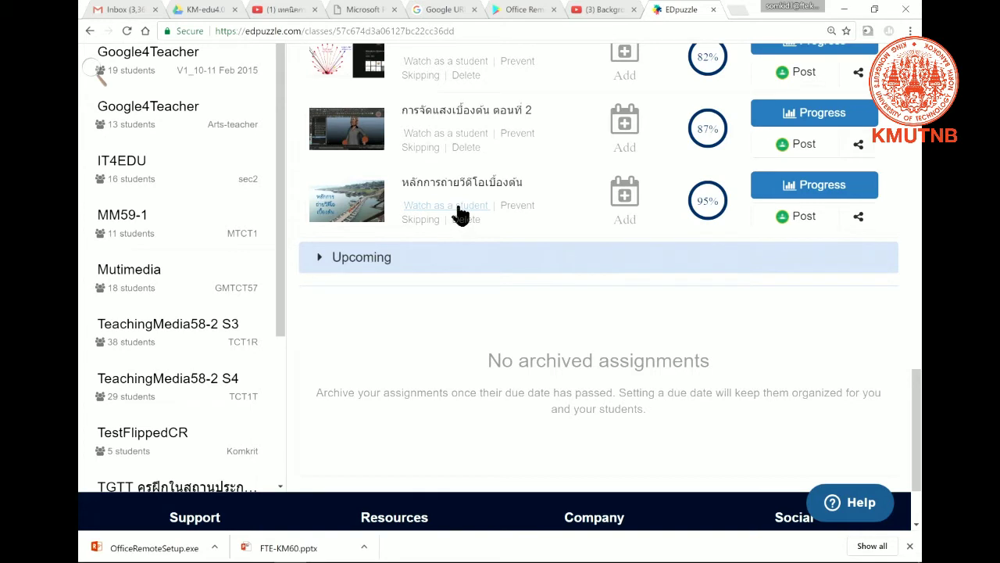
{"action": "left_click", "coordinate": [459, 207]}
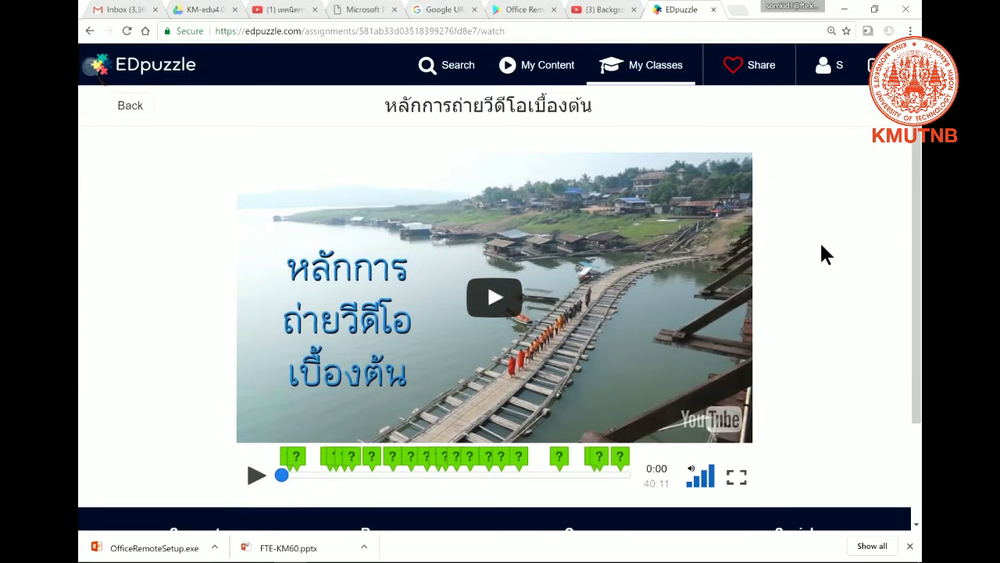
{"action": "left_click", "coordinate": [491, 300]}
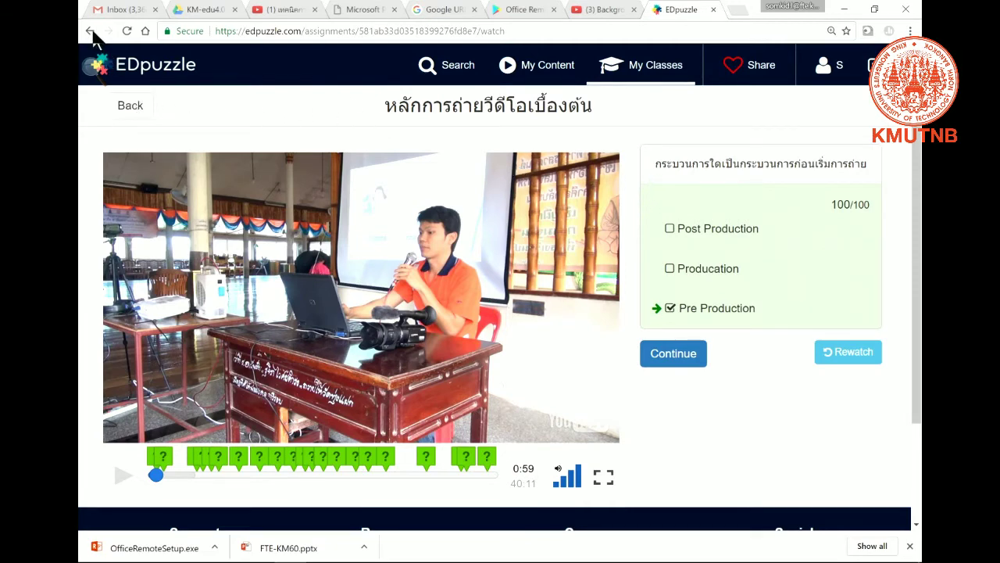
Return to the class assignments and open the progress report for หลักการถ่ายวีดีโอเบื้องต้น.
{"action": "left_click", "coordinate": [130, 110]}
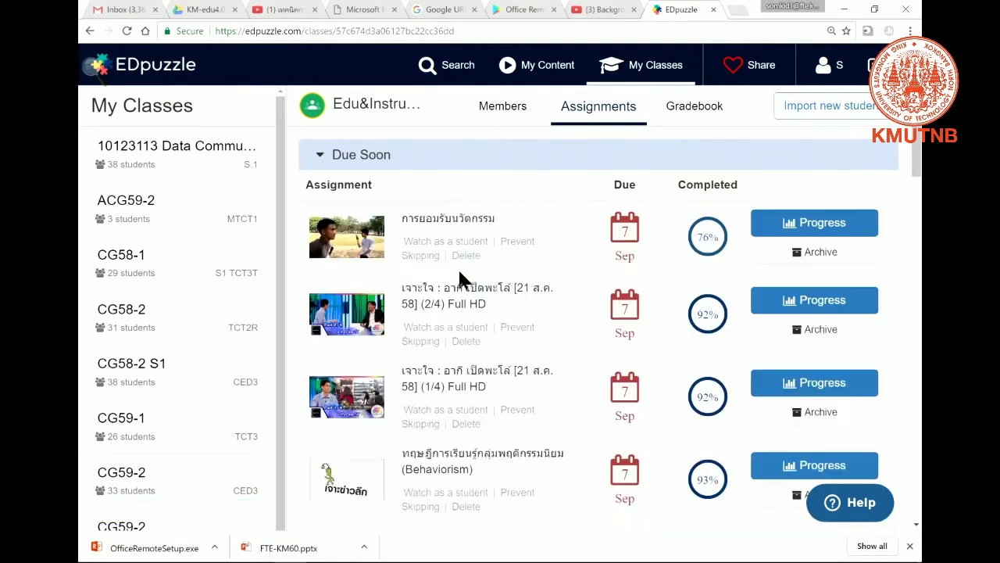
{"action": "scroll", "coordinate": [467, 272], "scroll_direction": "down", "scroll_amount": 5}
{"action": "scroll", "coordinate": [466, 285], "scroll_direction": "down", "scroll_amount": 12}
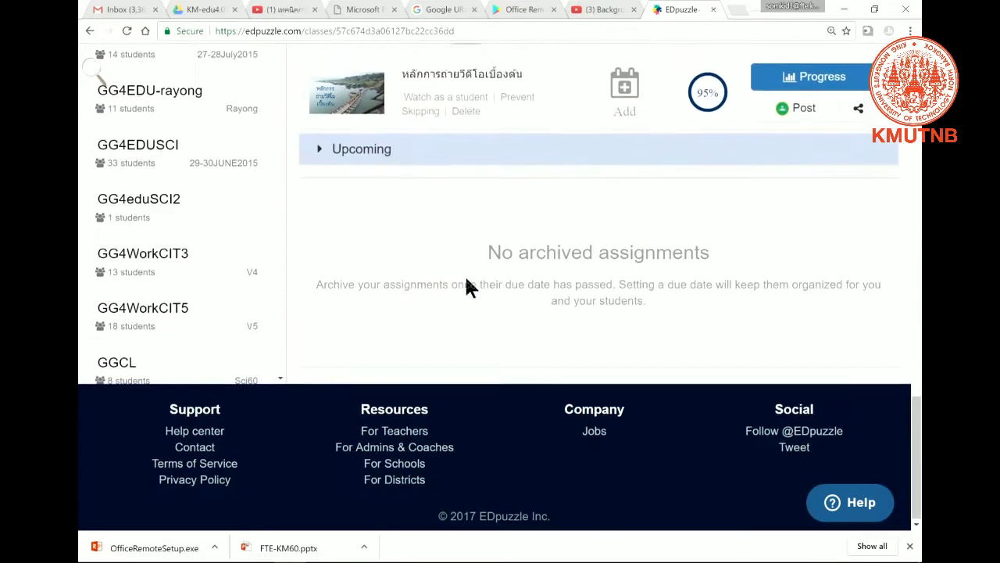
{"action": "scroll", "coordinate": [683, 287], "scroll_direction": "up", "scroll_amount": 3}
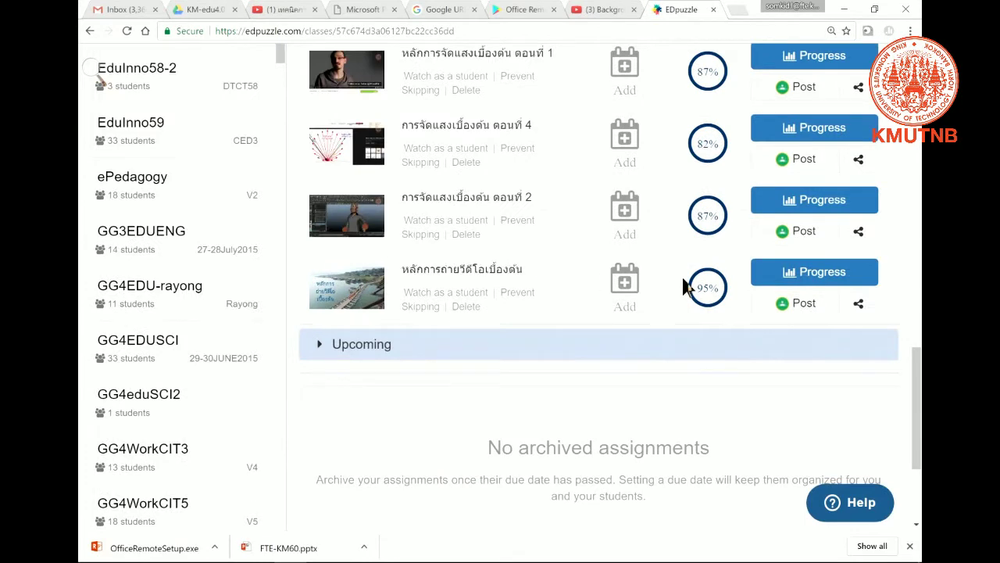
{"action": "left_click", "coordinate": [805, 280]}
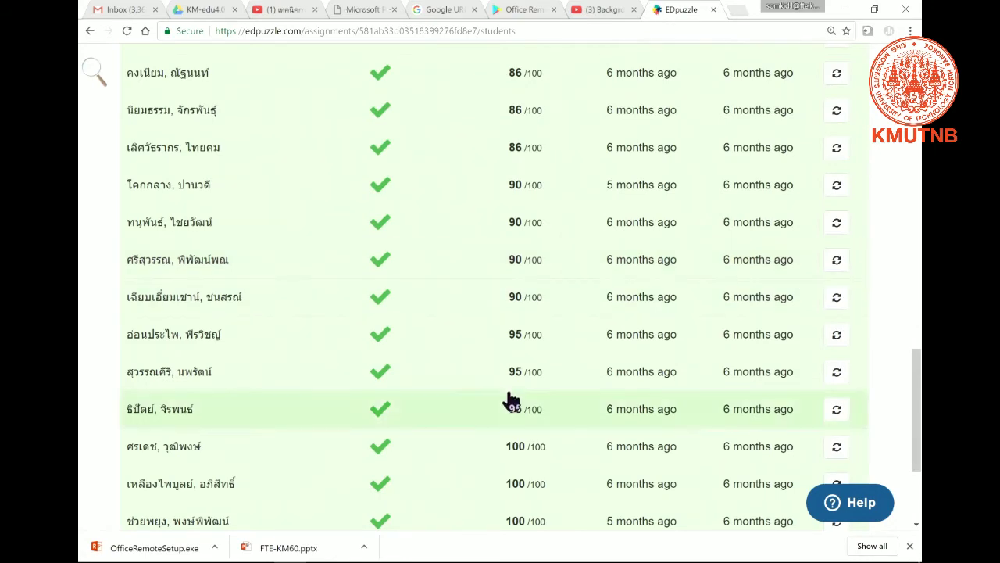
Review the watched status and grades of all students, and open the first listed student's progress page.
{"action": "scroll", "coordinate": [479, 330], "scroll_direction": "up", "scroll_amount": 15}
{"action": "scroll", "coordinate": [480, 330], "scroll_direction": "down", "scroll_amount": 1}
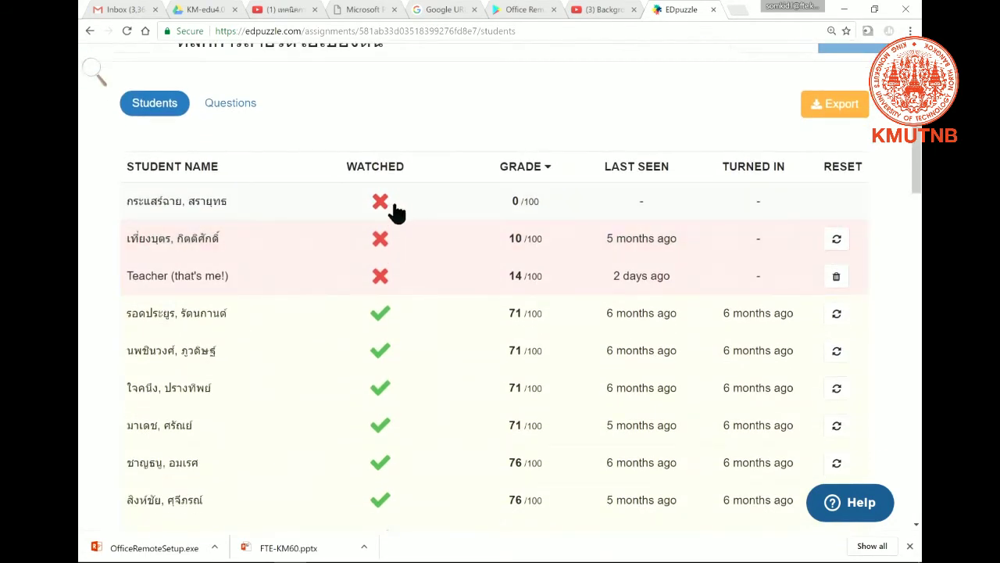
{"action": "left_click", "coordinate": [213, 202]}
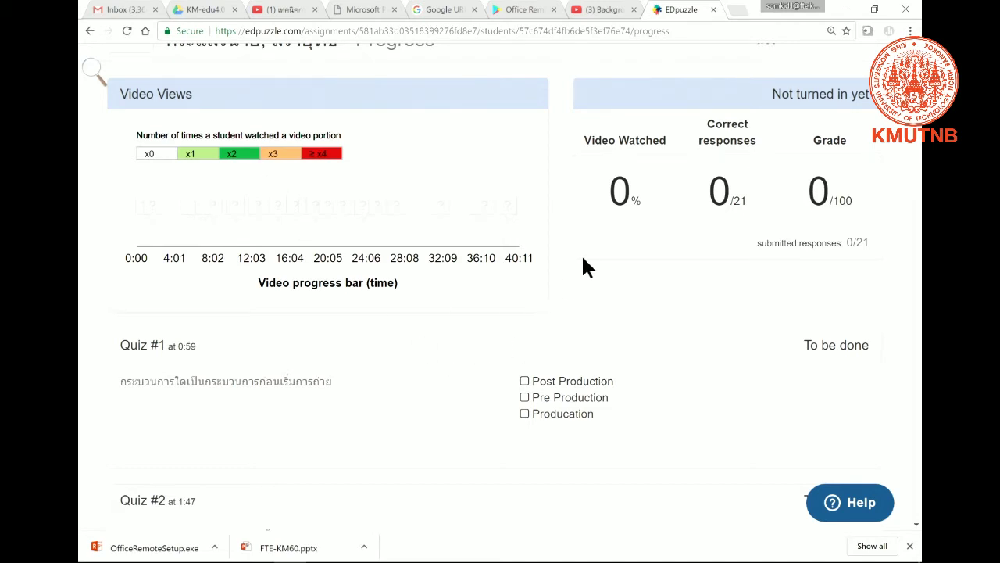
{"action": "scroll", "coordinate": [586, 265], "scroll_direction": "up", "scroll_amount": 1}
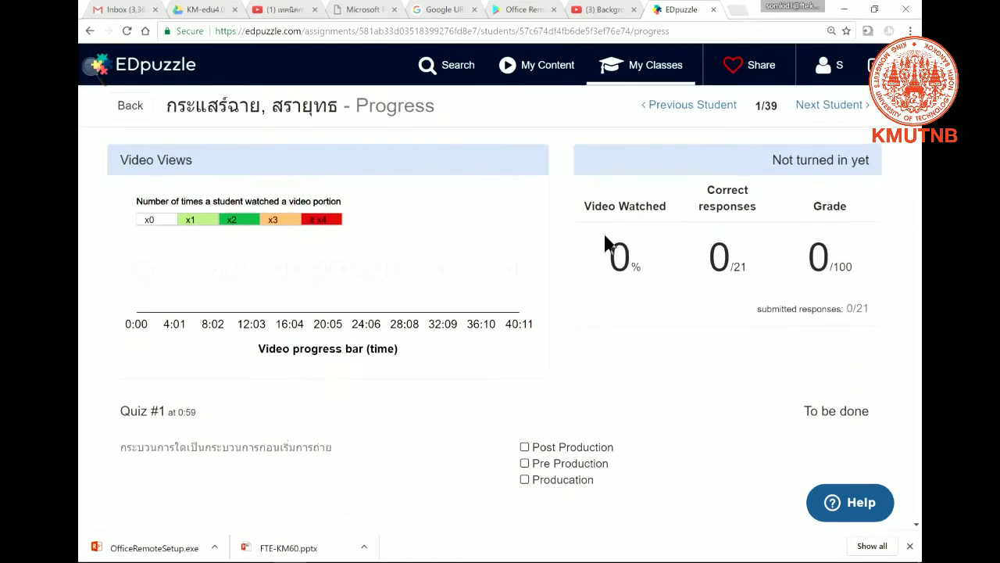
Advance through the individual progress pages to student 4 of 39.
{"action": "left_click", "coordinate": [834, 112]}
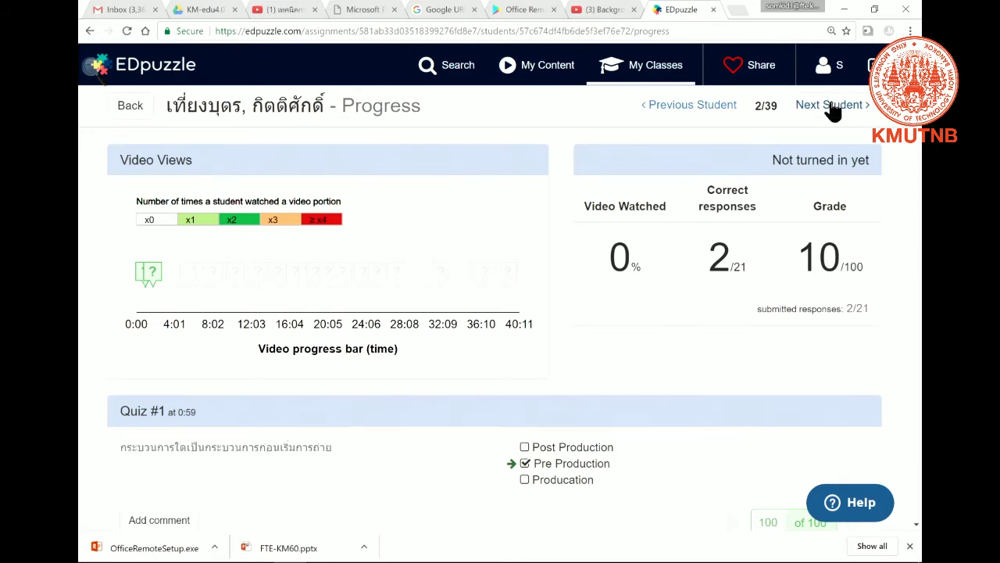
{"action": "left_click", "coordinate": [835, 112]}
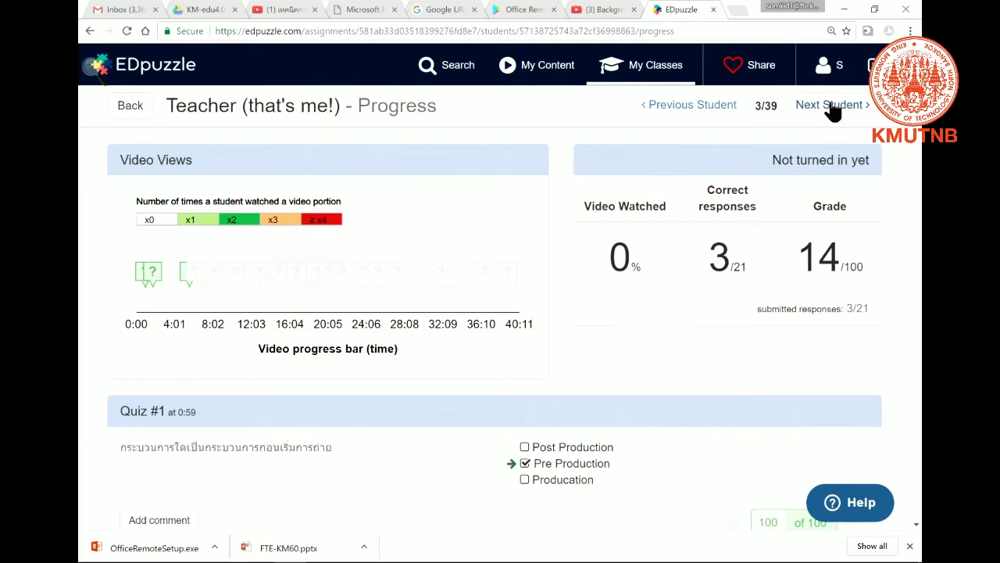
{"action": "left_click", "coordinate": [834, 112]}
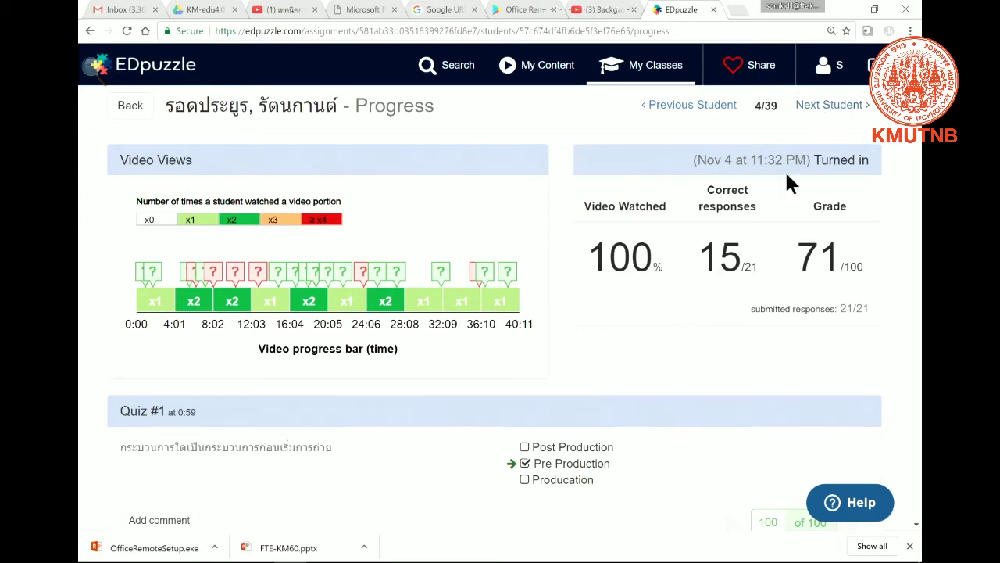
Examine the fourth student's quiz answers and scores, and return to the video views summary.
{"action": "scroll", "coordinate": [583, 364], "scroll_direction": "down", "scroll_amount": 13}
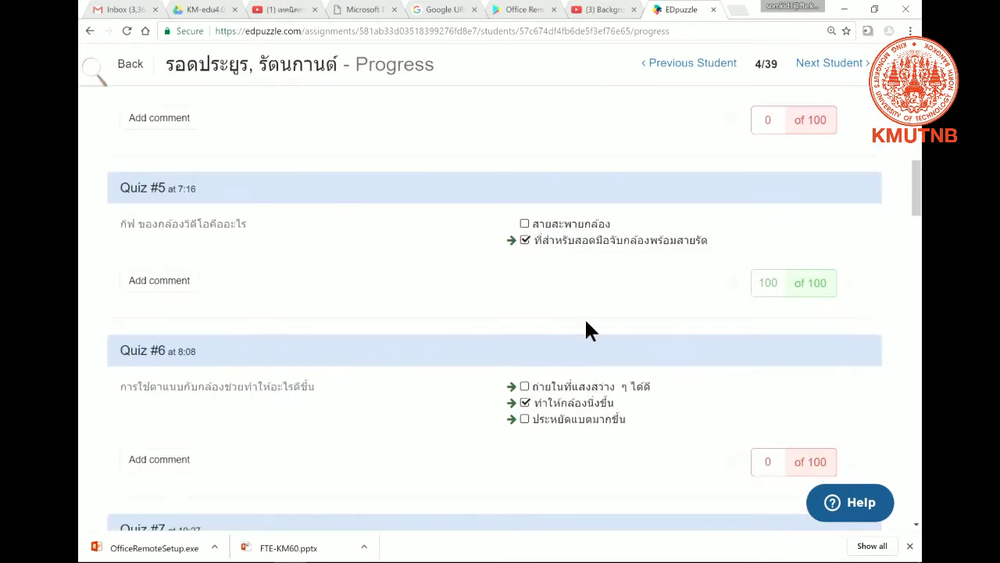
{"action": "scroll", "coordinate": [583, 344], "scroll_direction": "up", "scroll_amount": 3}
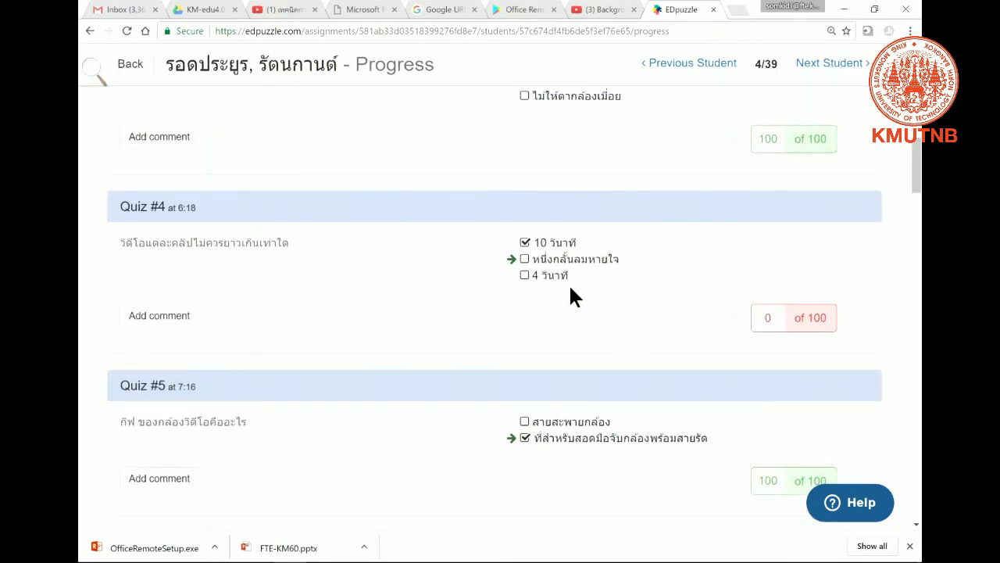
{"action": "scroll", "coordinate": [570, 293], "scroll_direction": "down", "scroll_amount": 8}
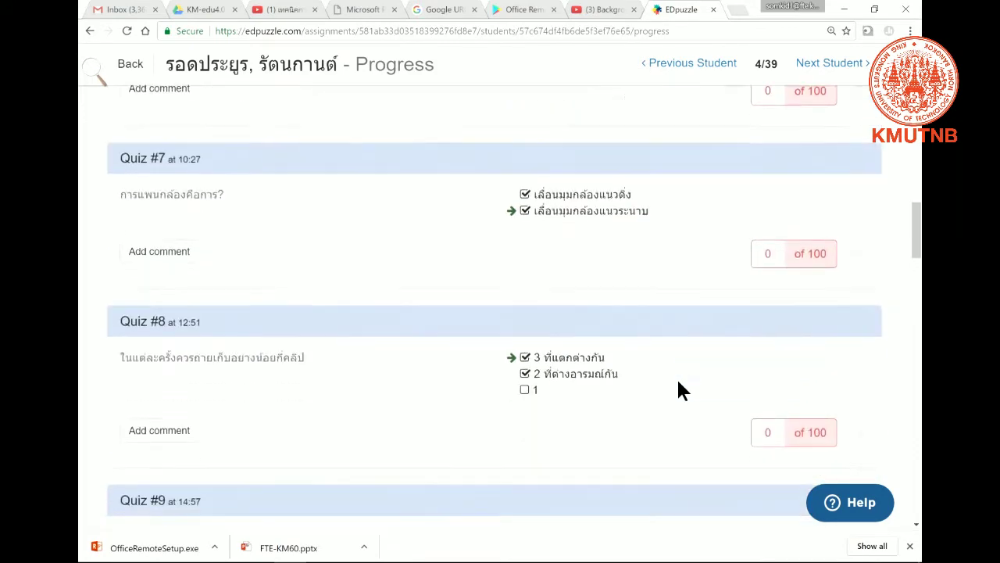
{"action": "scroll", "coordinate": [678, 391], "scroll_direction": "down", "scroll_amount": 1}
{"action": "scroll", "coordinate": [679, 258], "scroll_direction": "down", "scroll_amount": 2}
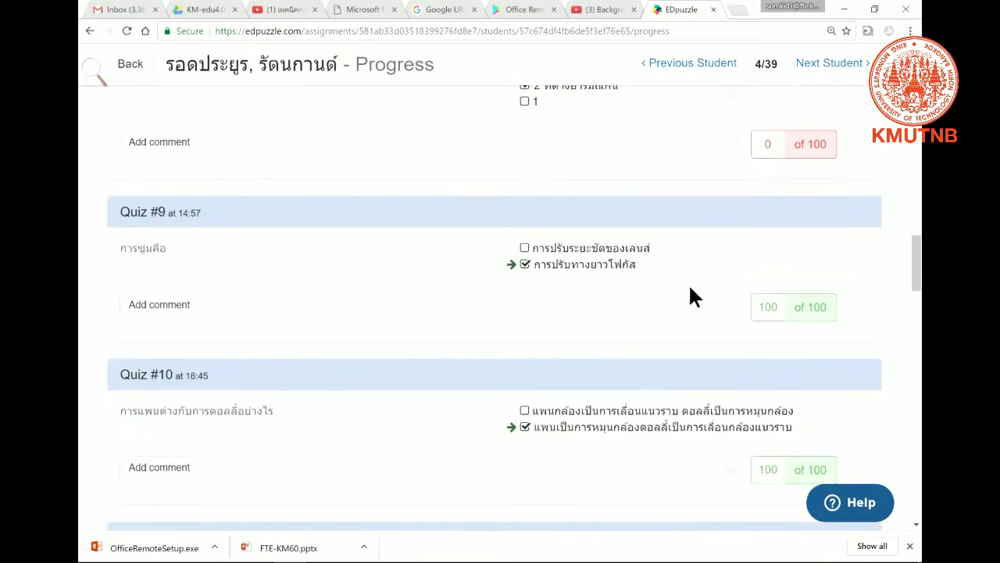
{"action": "scroll", "coordinate": [684, 278], "scroll_direction": "down", "scroll_amount": 7}
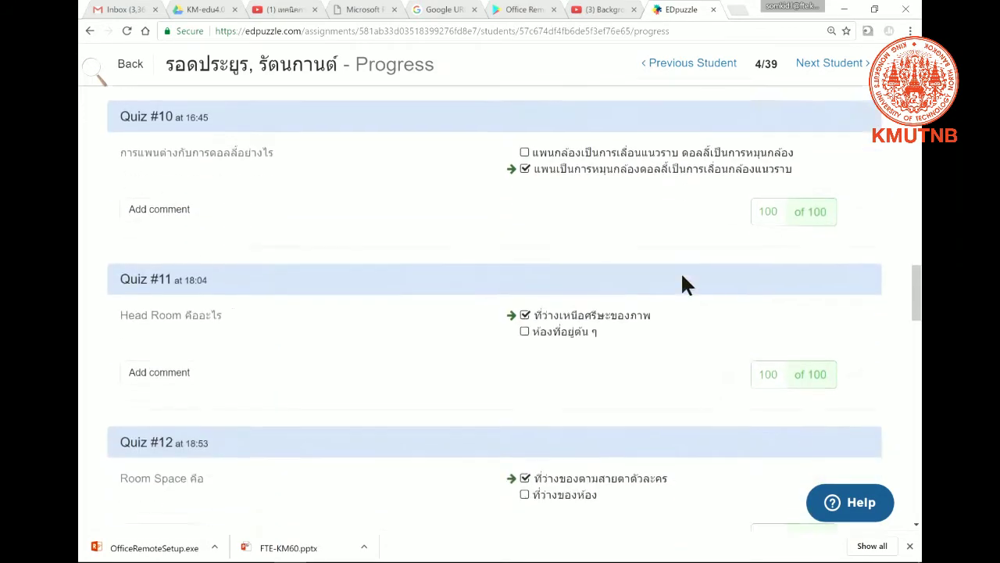
{"action": "scroll", "coordinate": [683, 277], "scroll_direction": "up", "scroll_amount": 6}
{"action": "scroll", "coordinate": [681, 273], "scroll_direction": "up", "scroll_amount": 20}
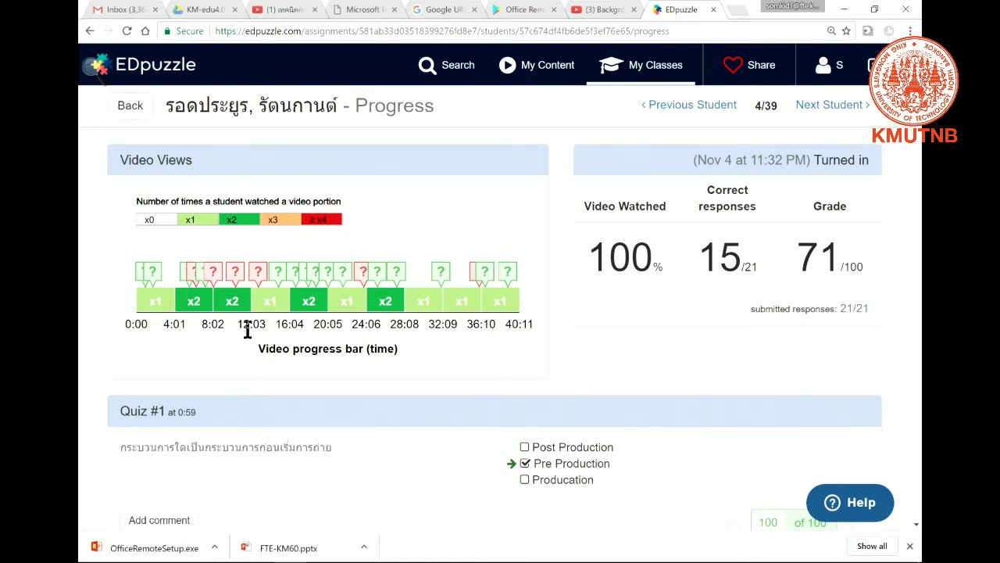
Compare the video views and grades of the following students, up to student 9 of 39.
{"action": "left_click", "coordinate": [842, 105]}
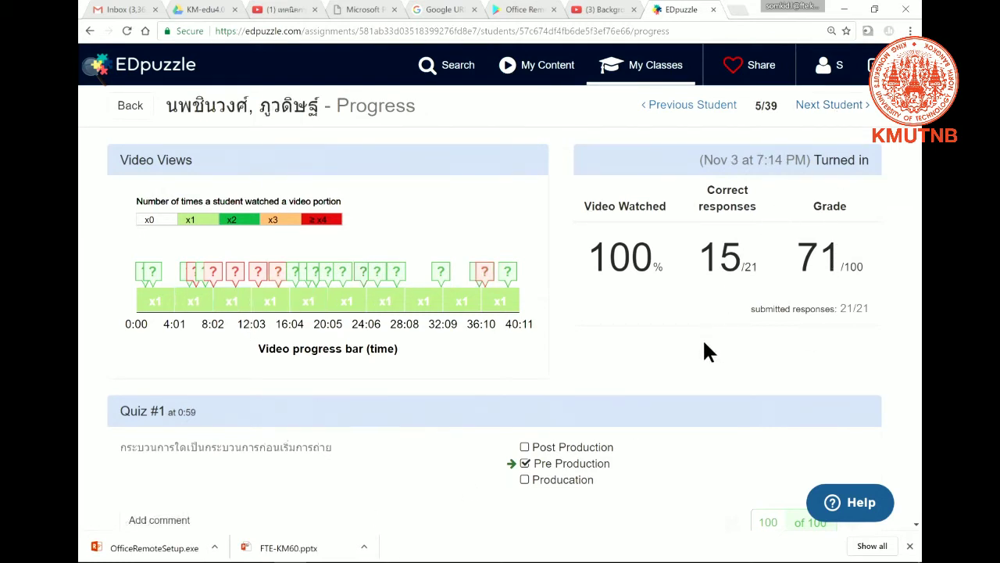
{"action": "left_click", "coordinate": [843, 108]}
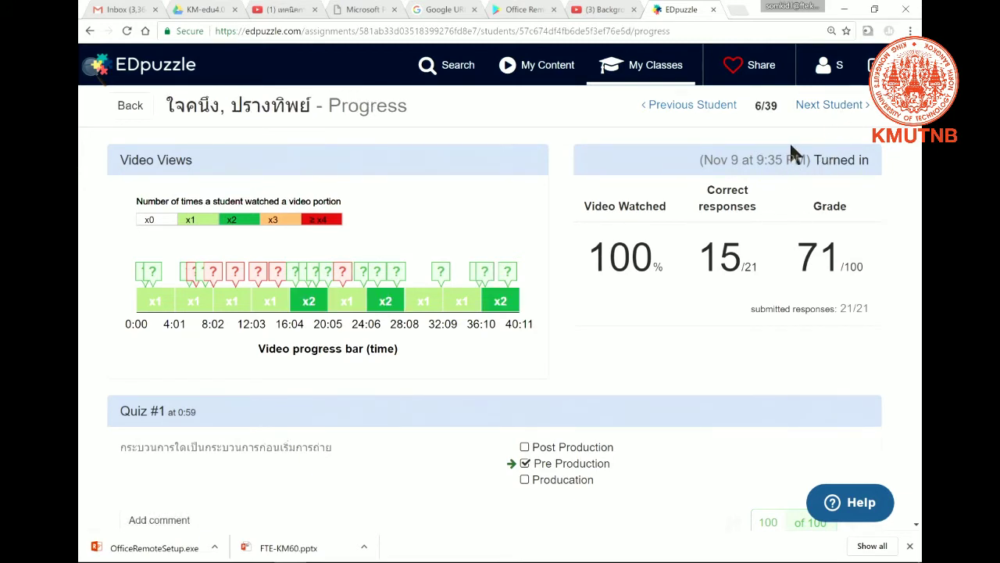
{"action": "left_click", "coordinate": [833, 111]}
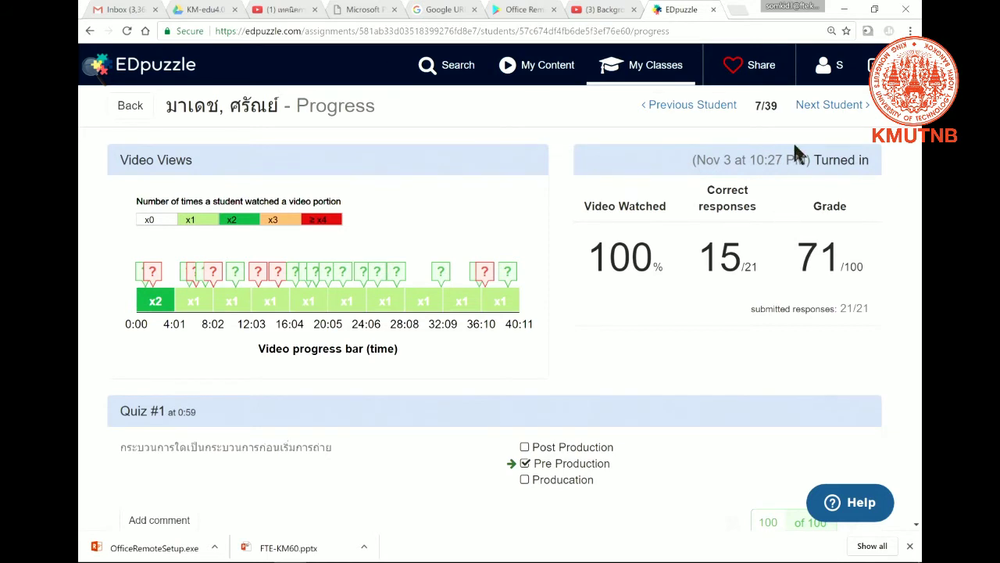
{"action": "left_click", "coordinate": [819, 110]}
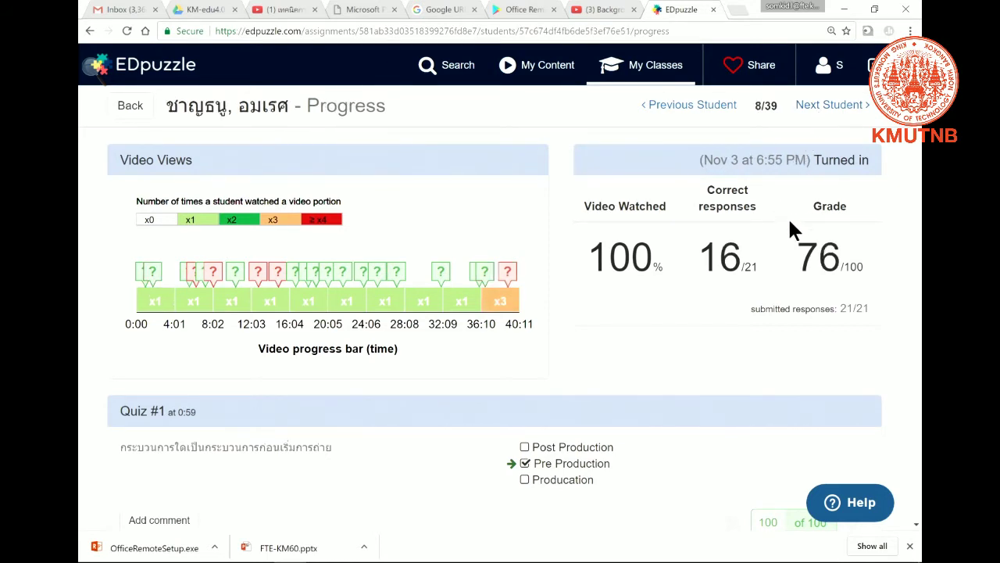
{"action": "left_click", "coordinate": [820, 111]}
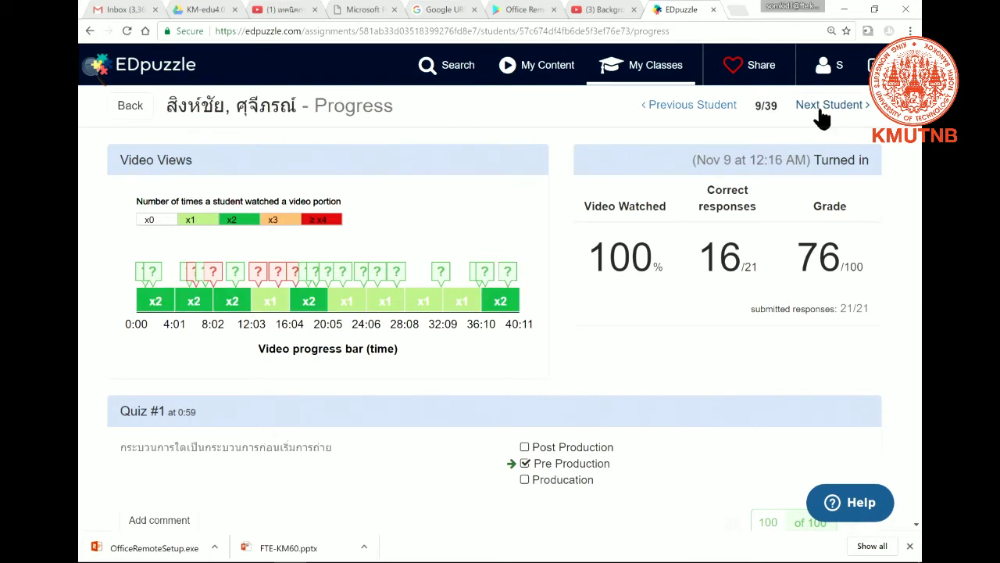